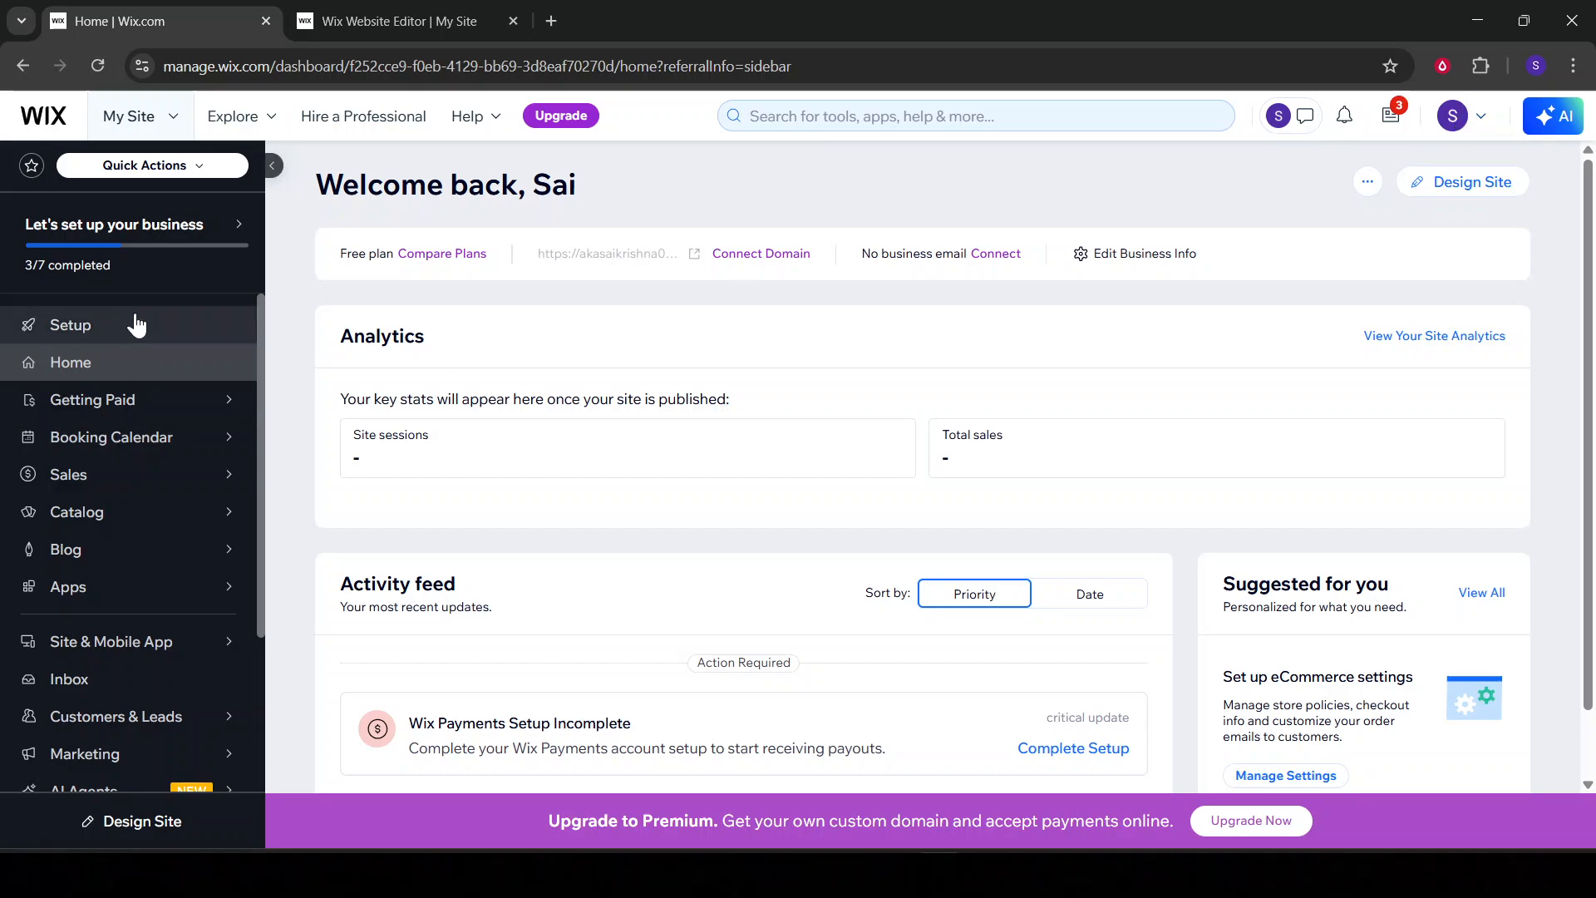
Switch to the open site editor and look over the Product Items List page down to its footer
left_click(141, 118)
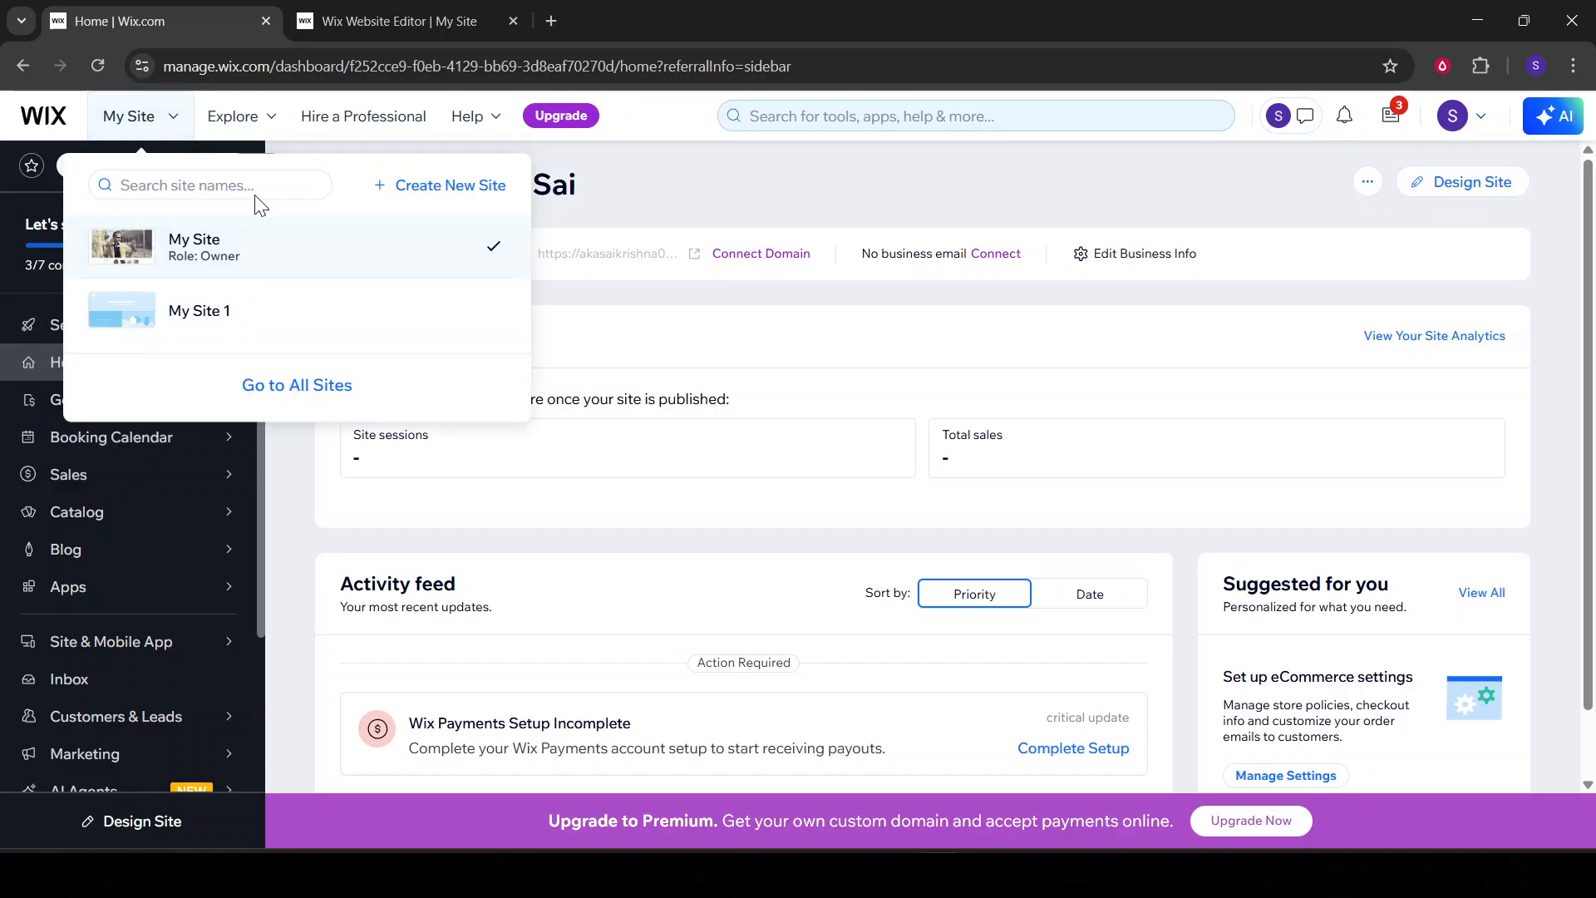
left_click(367, 22)
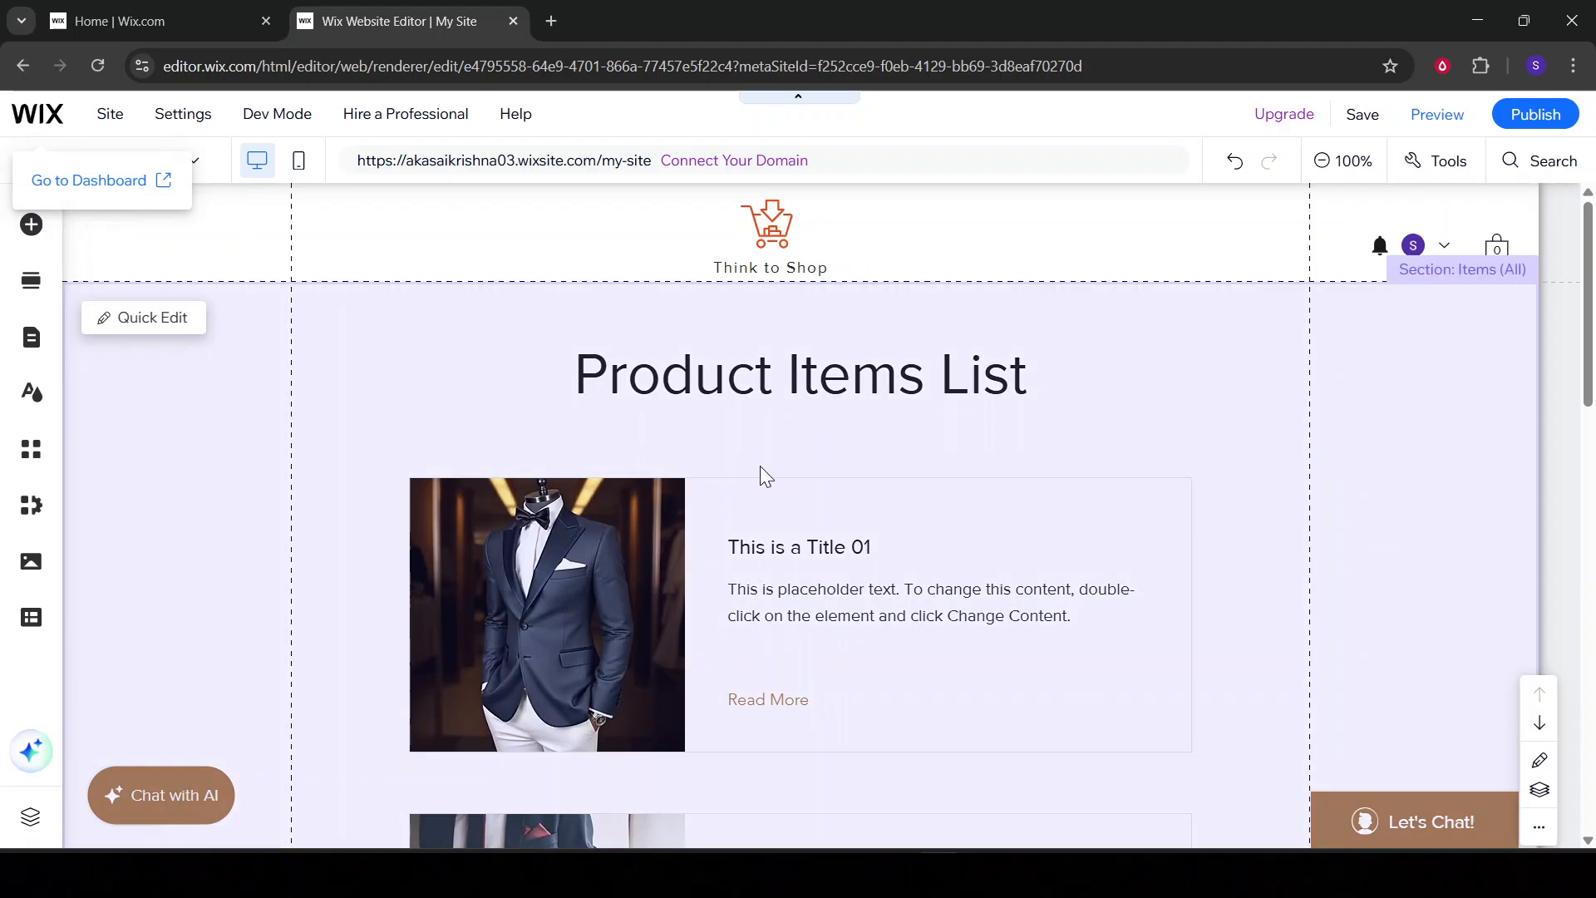
scroll(752, 575, "down", 5)
scroll(617, 499, "down", 5)
scroll(371, 495, "up", 15)
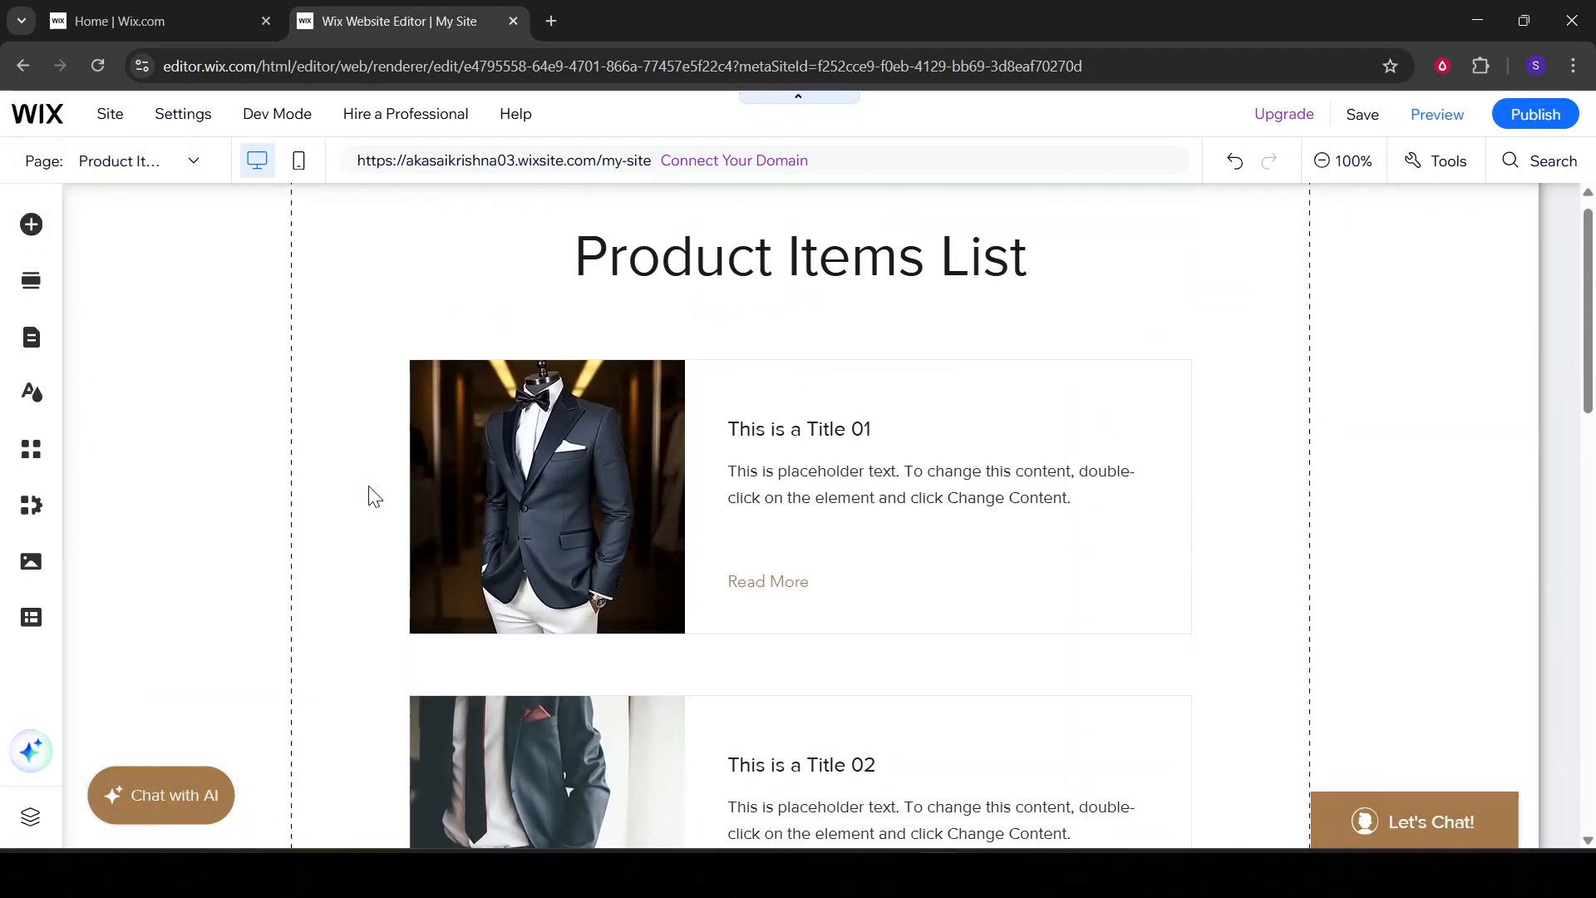
scroll(346, 419, "down", 15)
scroll(399, 407, "up", 4)
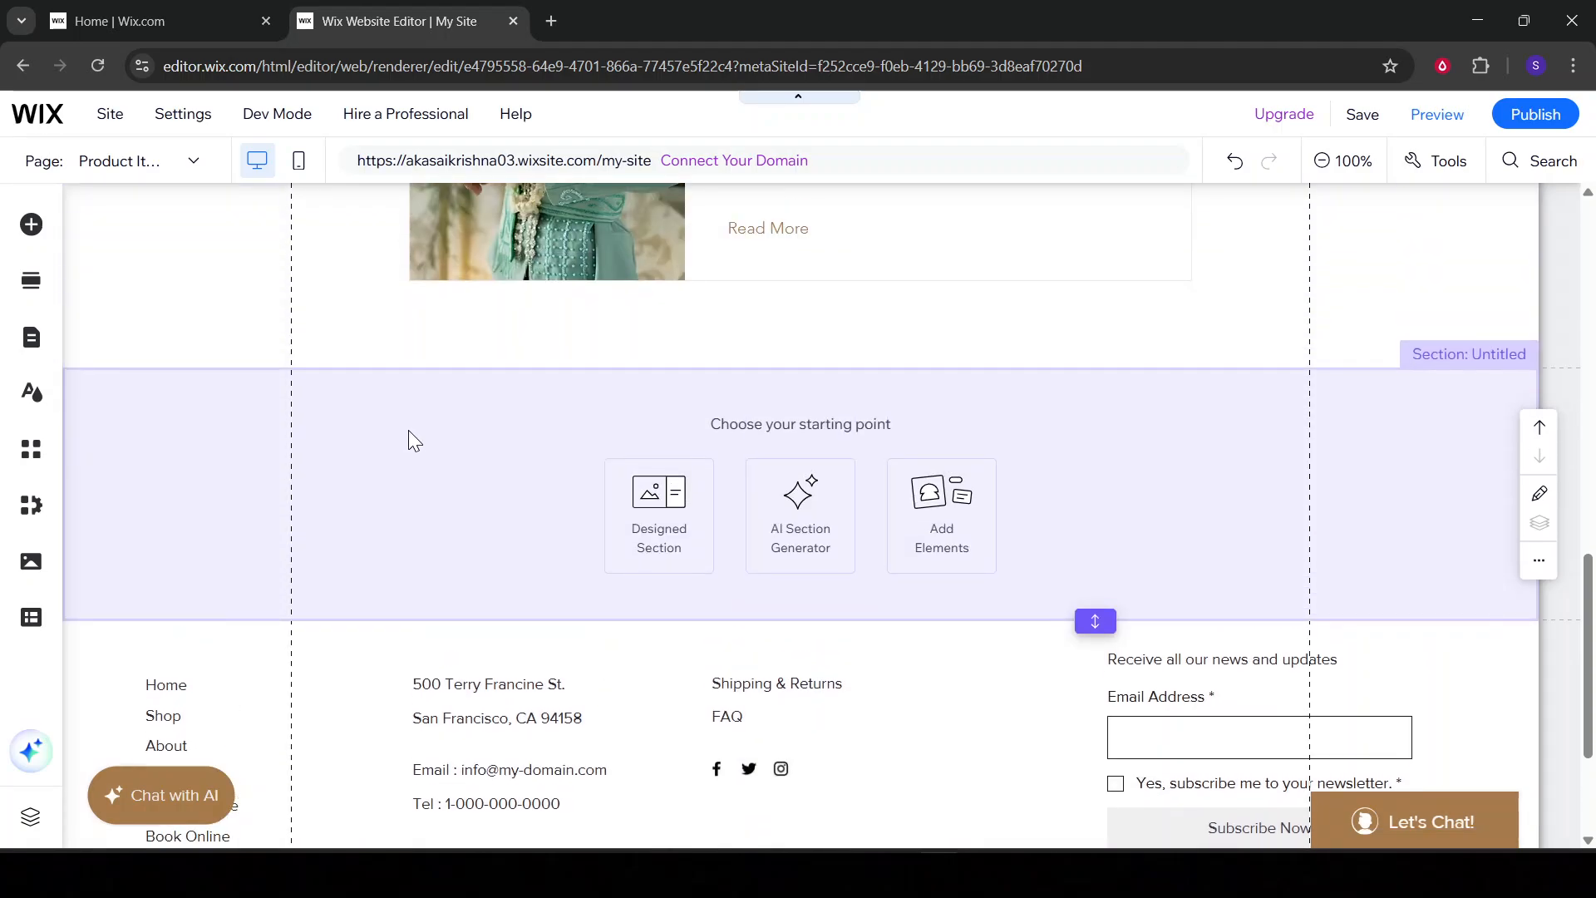
Browse the interactive elements that can be added, including welcome lightboxes, hover boxes and pagination bars
left_click(43, 229)
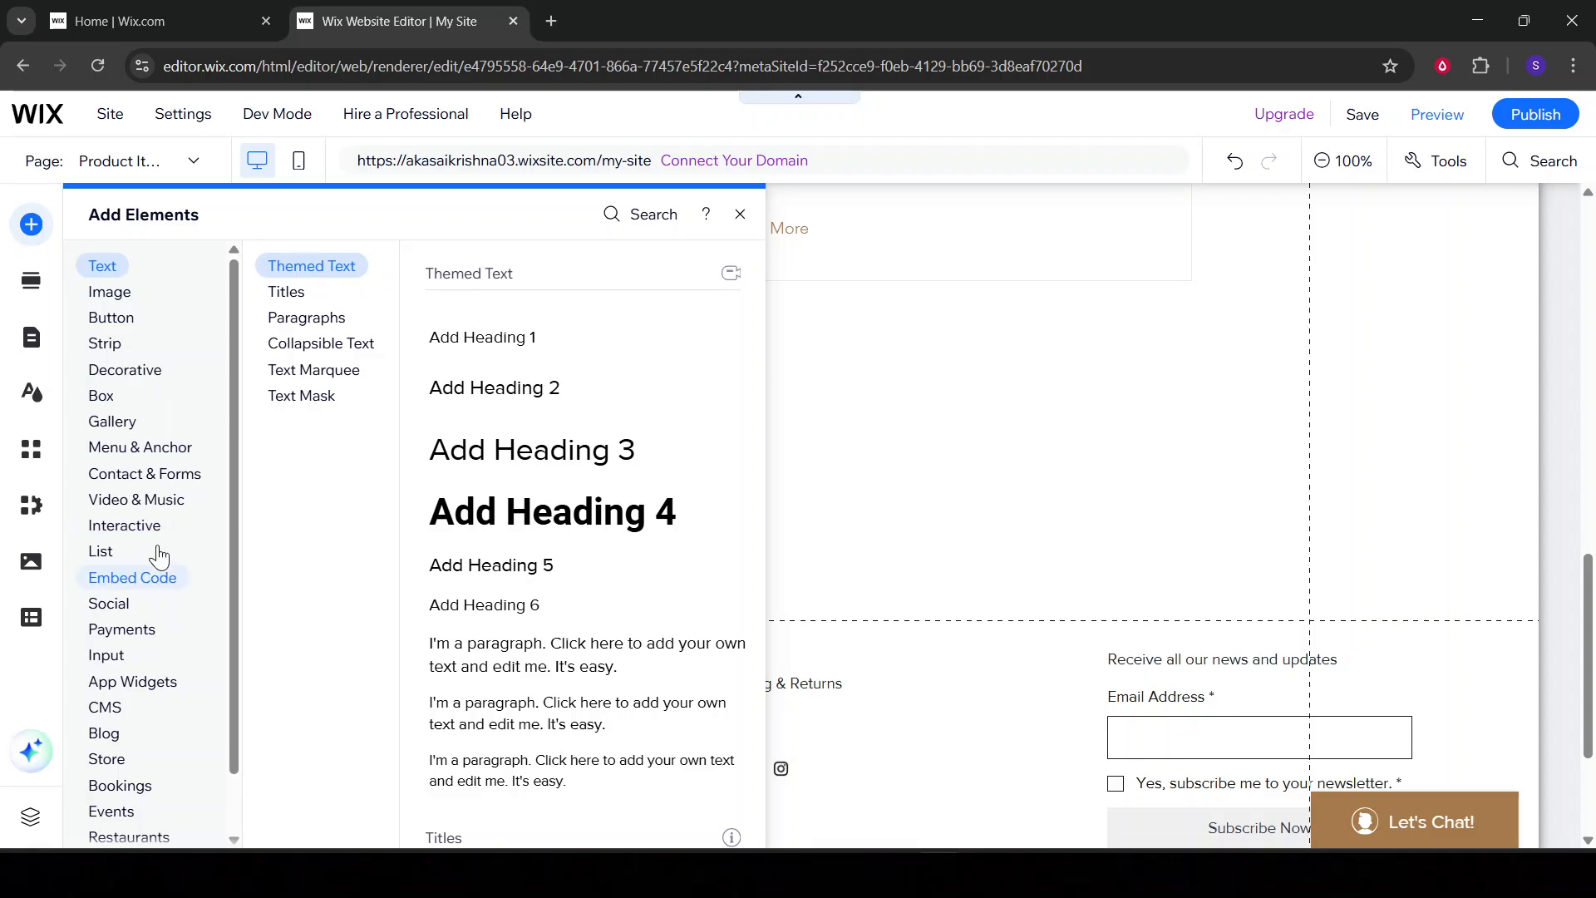
left_click(101, 524)
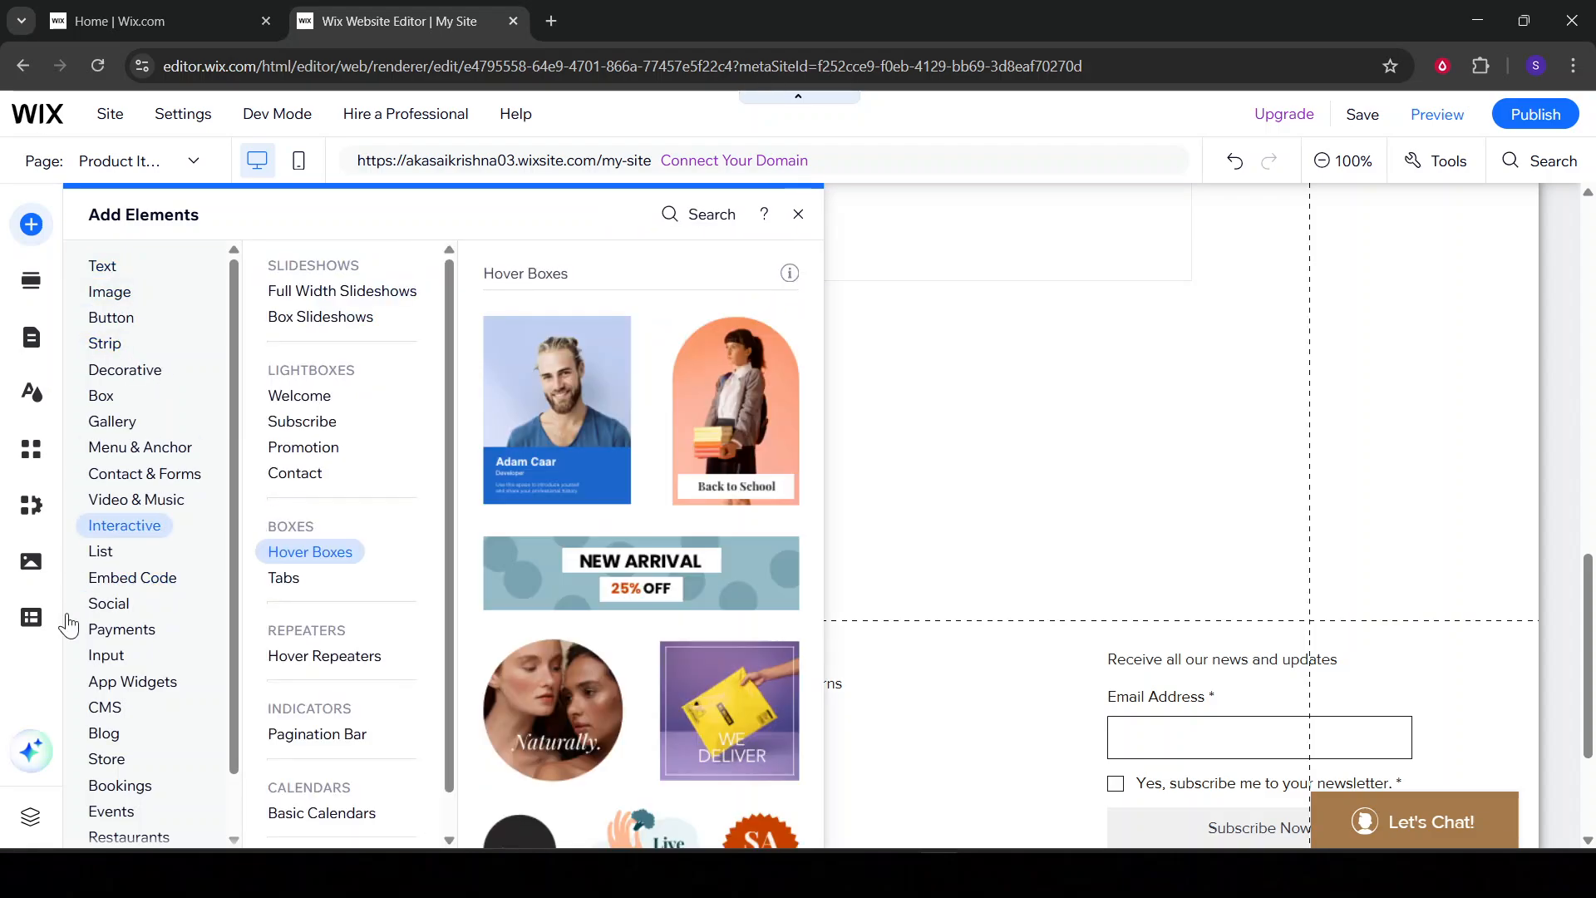
left_click(301, 396)
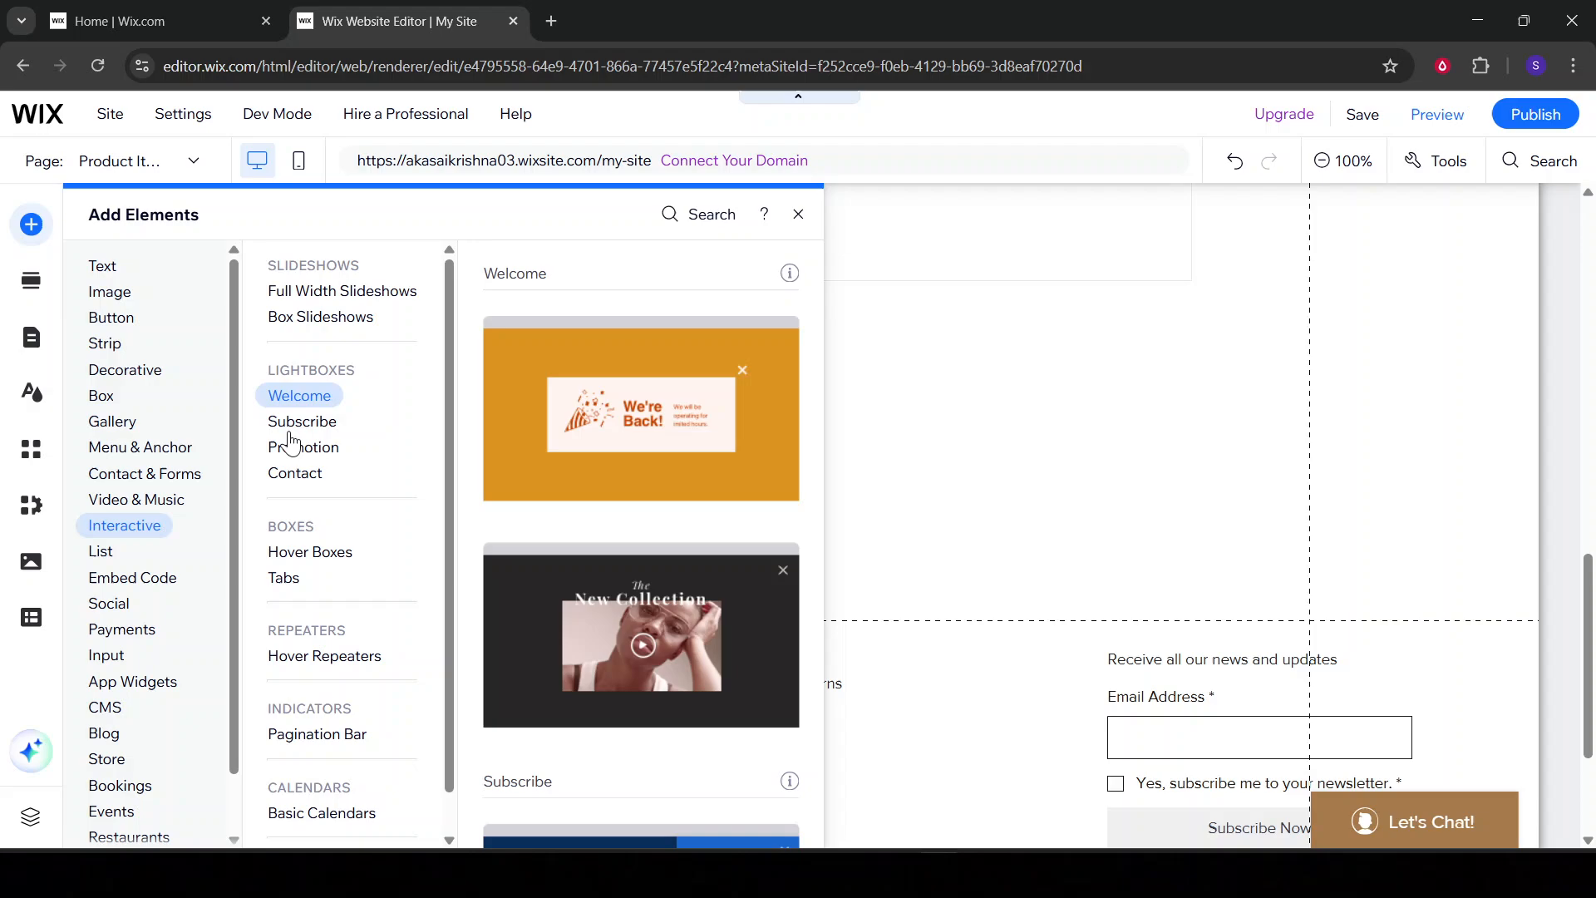
left_click(309, 556)
scroll(314, 702, "down", 1)
left_click(315, 704)
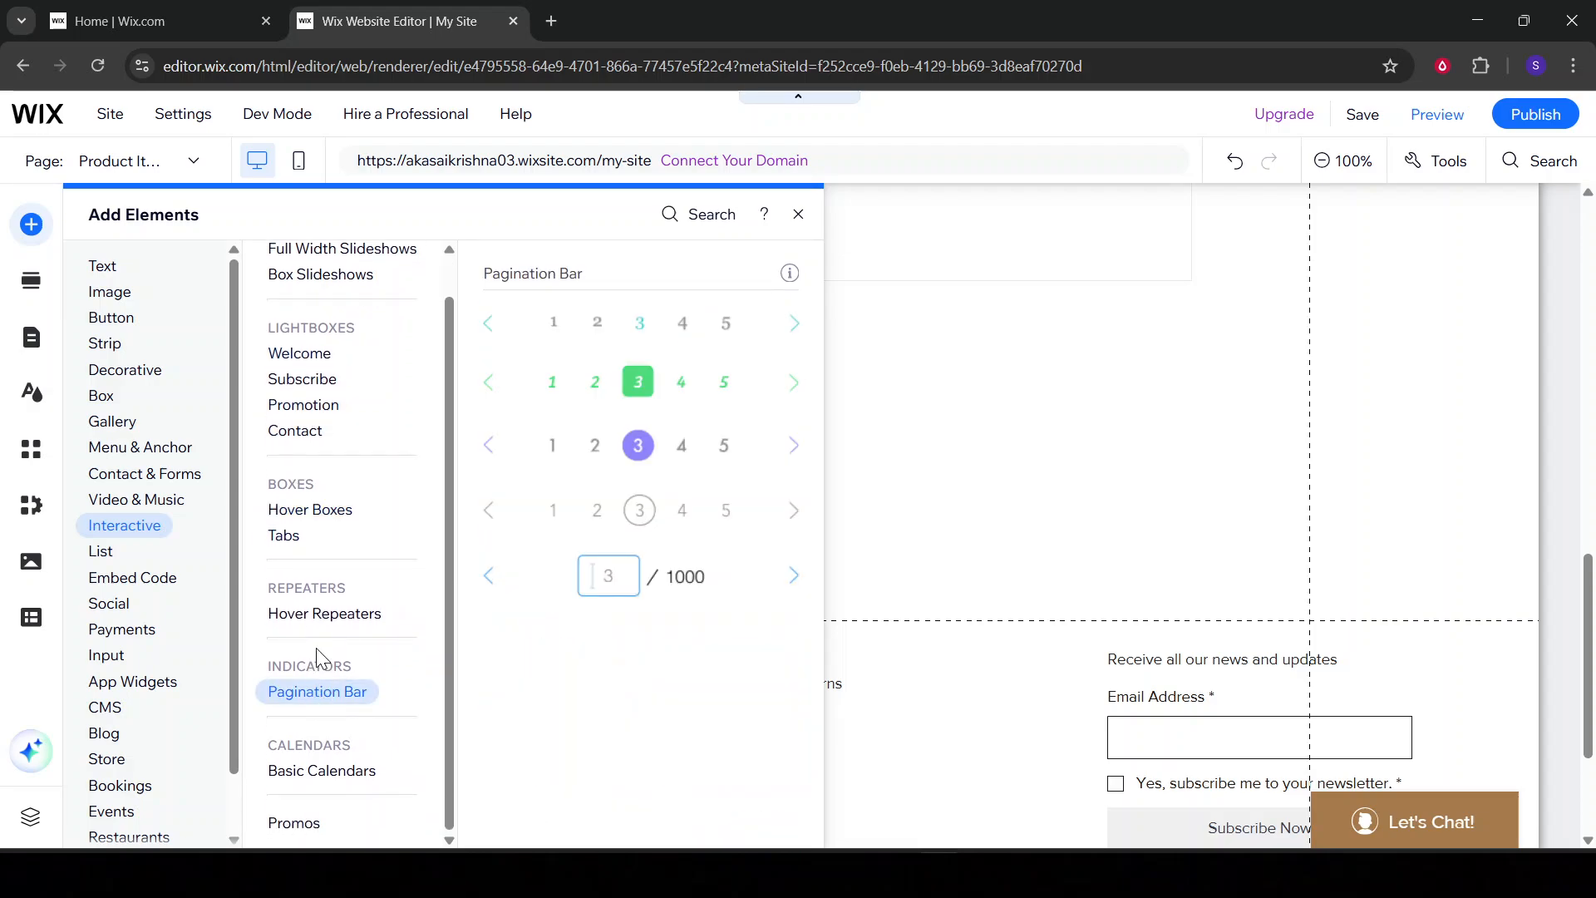
left_click(323, 511)
scroll(637, 521, "down", 10)
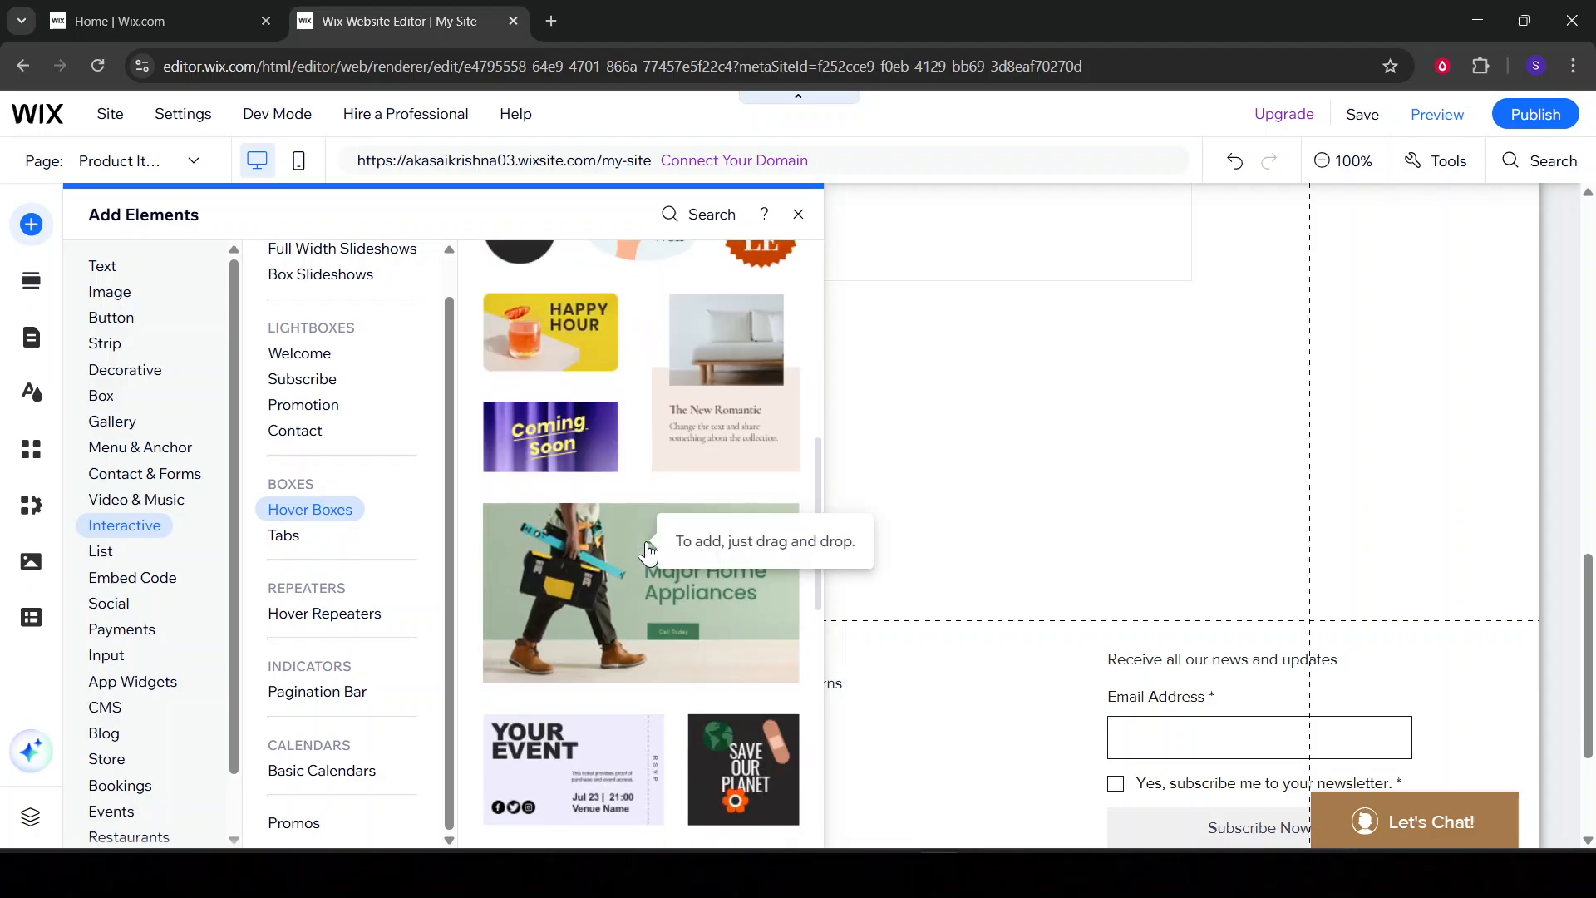
scroll(649, 559, "up", 10)
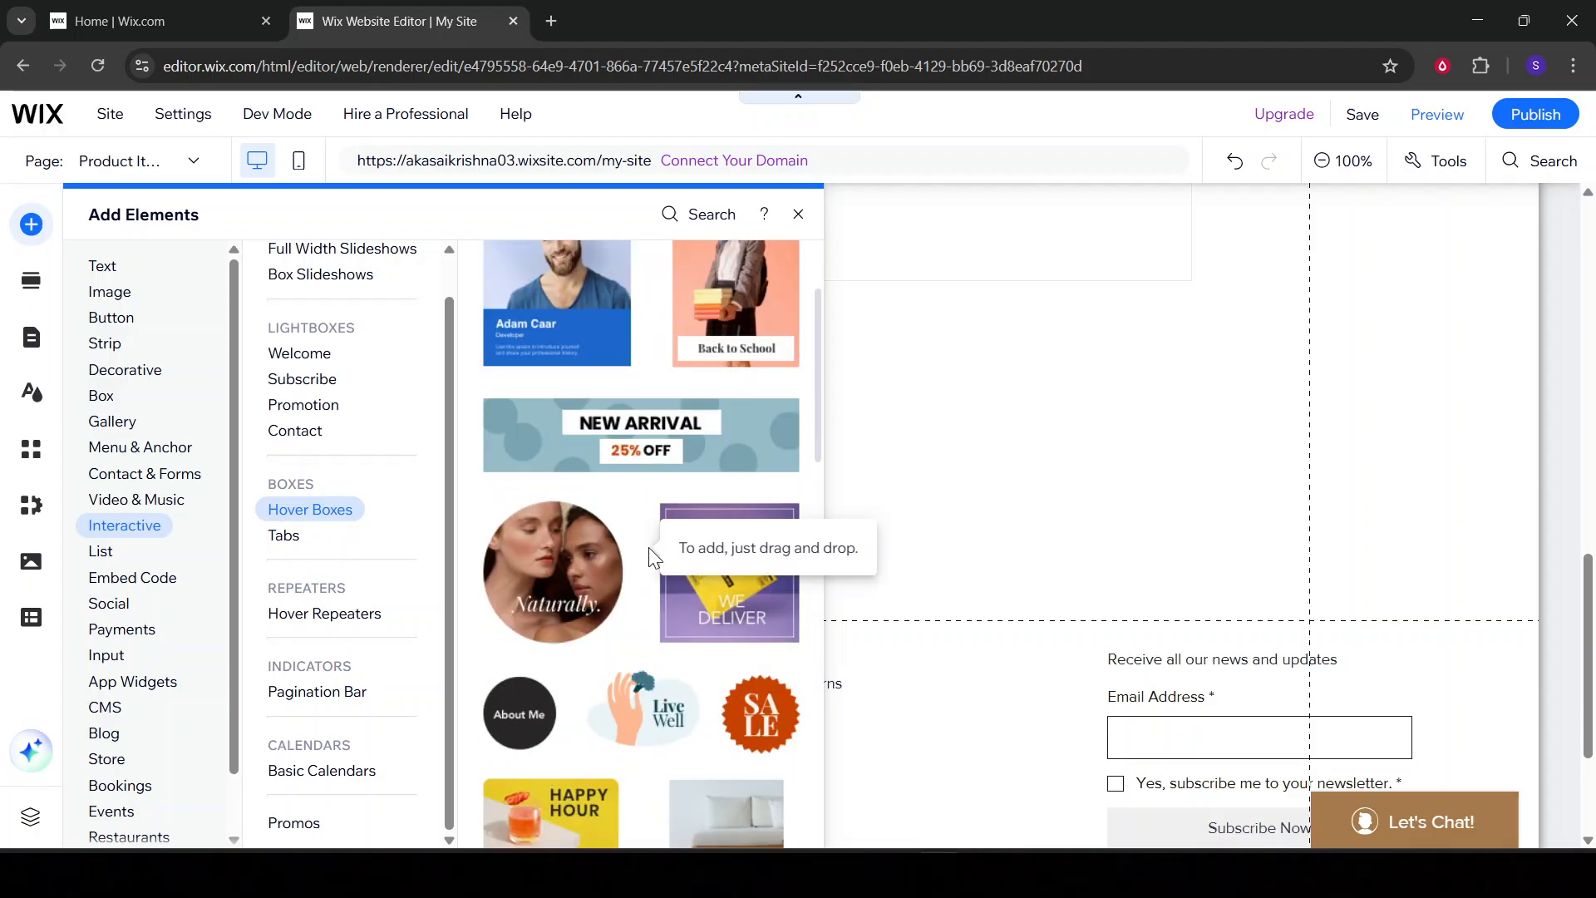
Add the "We're Back!" lightbox from the Welcome lightbox designs to the page
left_click(339, 407)
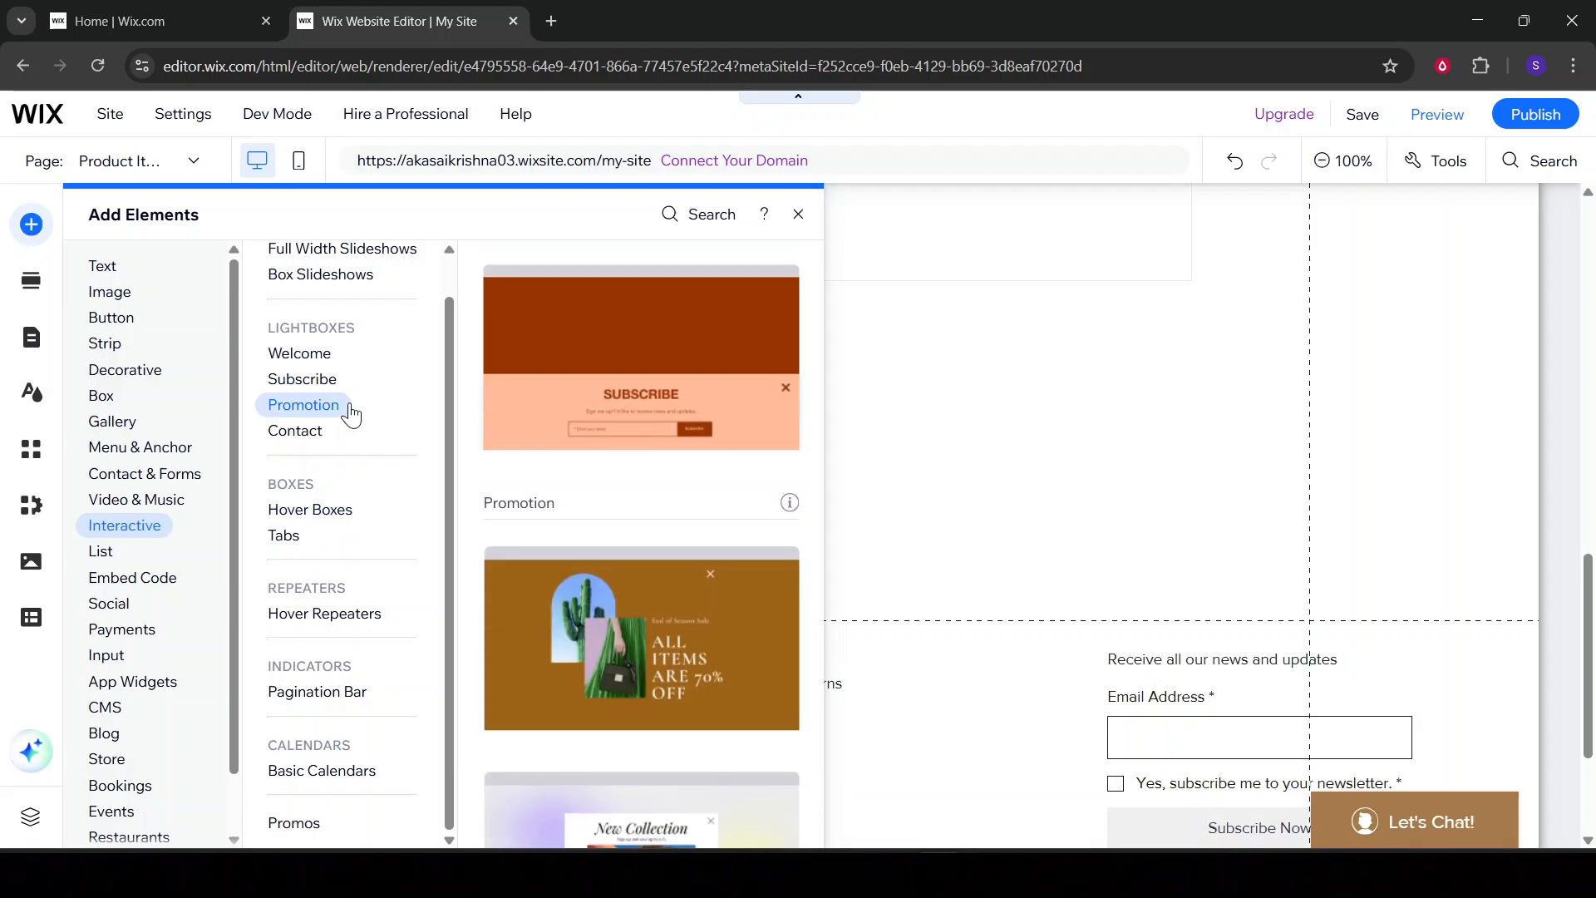
scroll(723, 511, "up", 12)
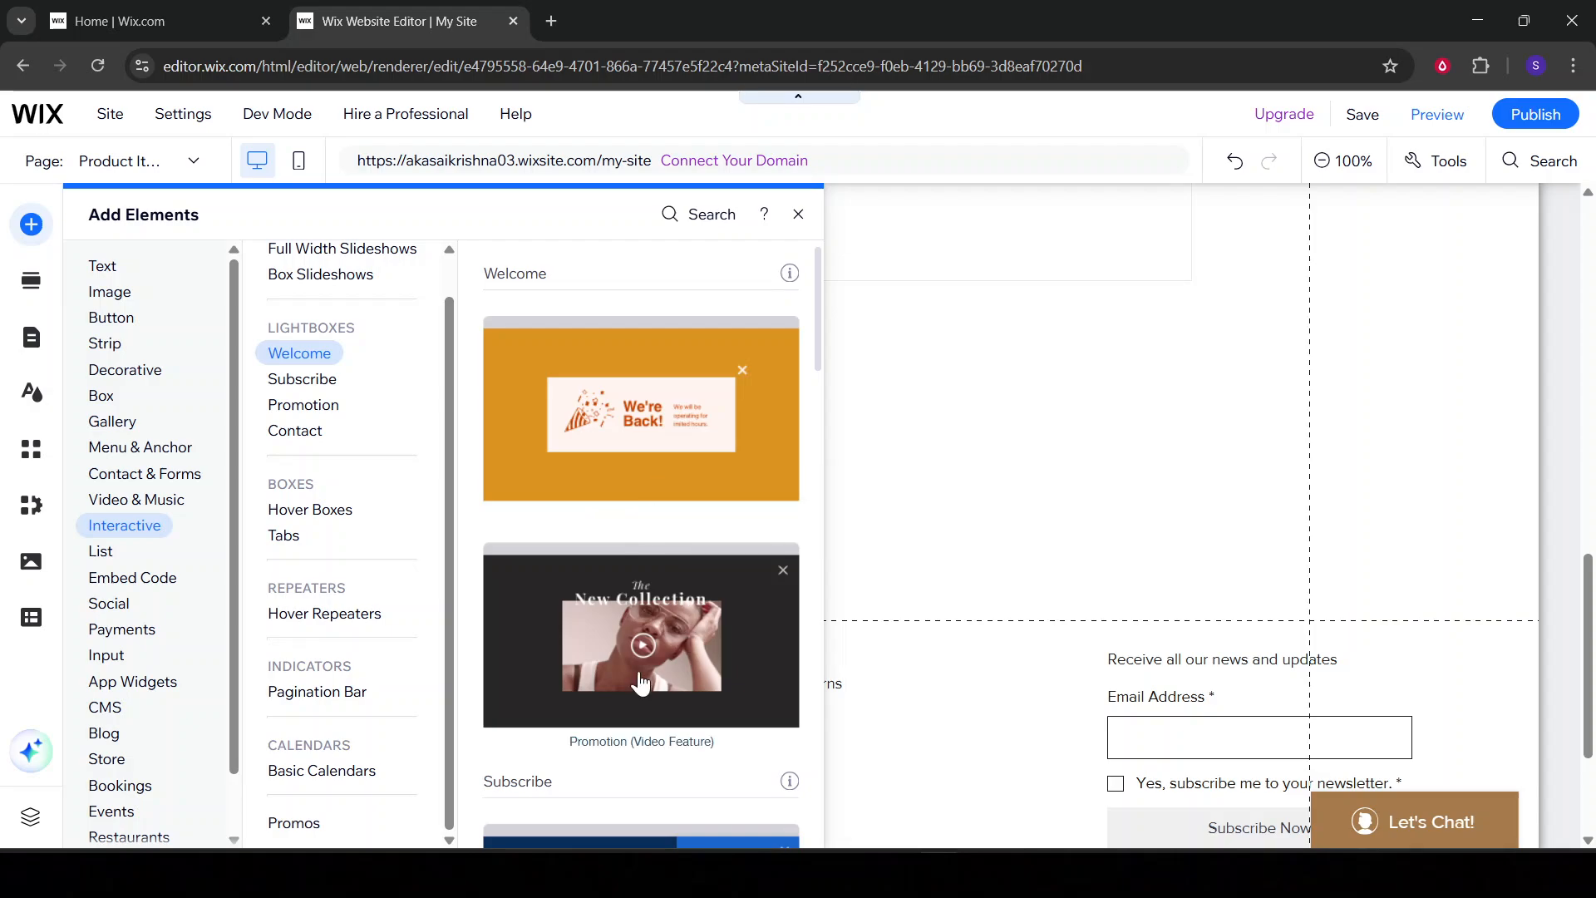
scroll(570, 532, "down", 8)
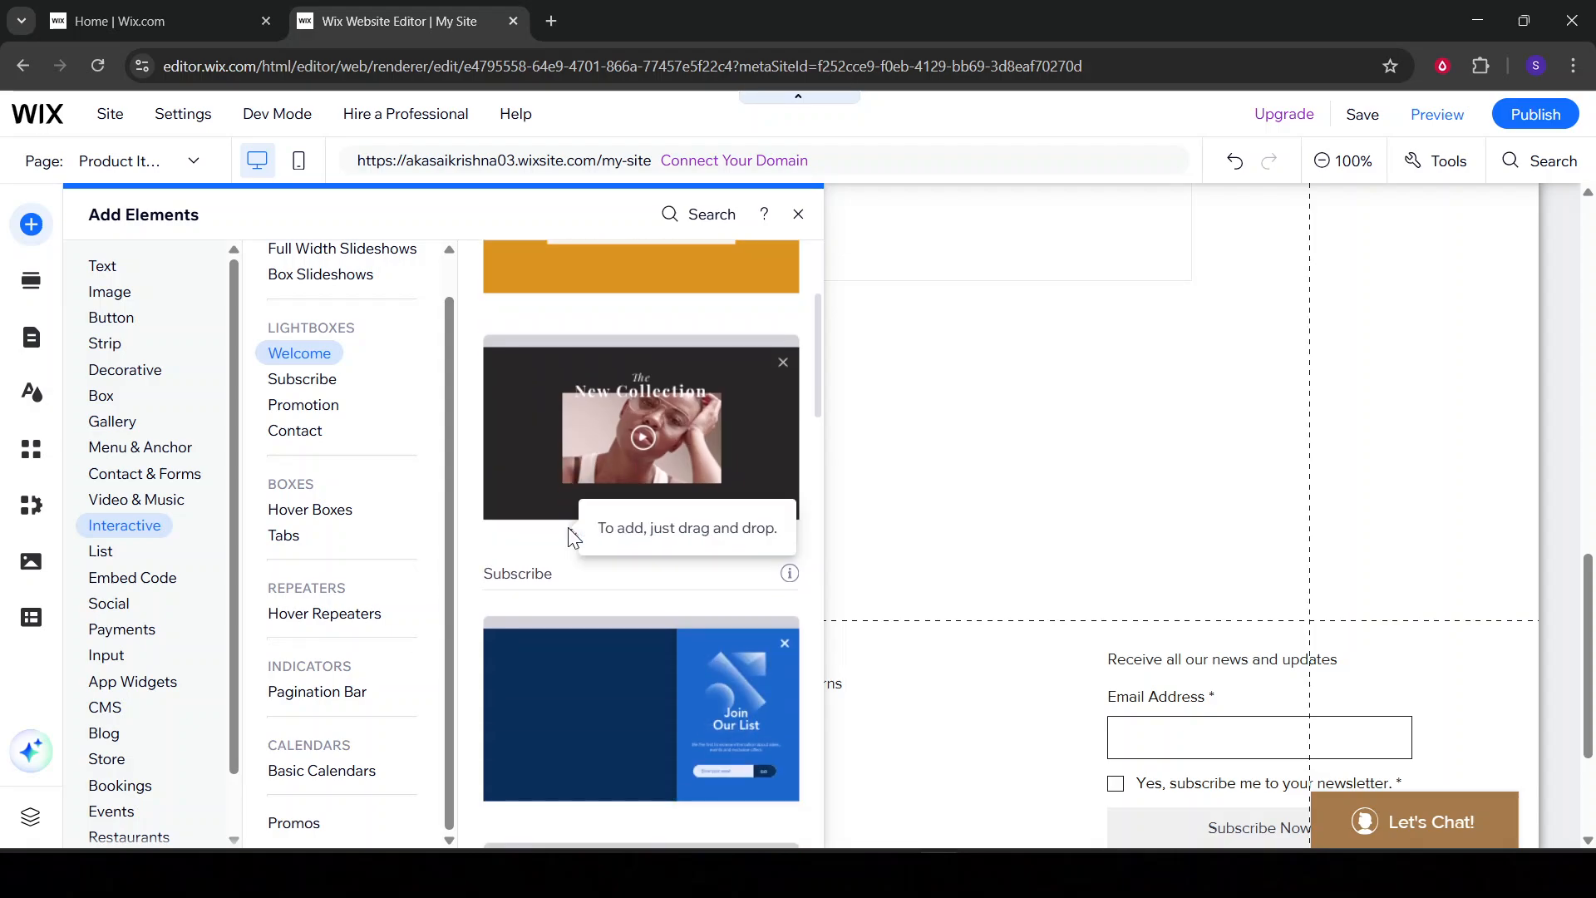
scroll(571, 536, "up", 8)
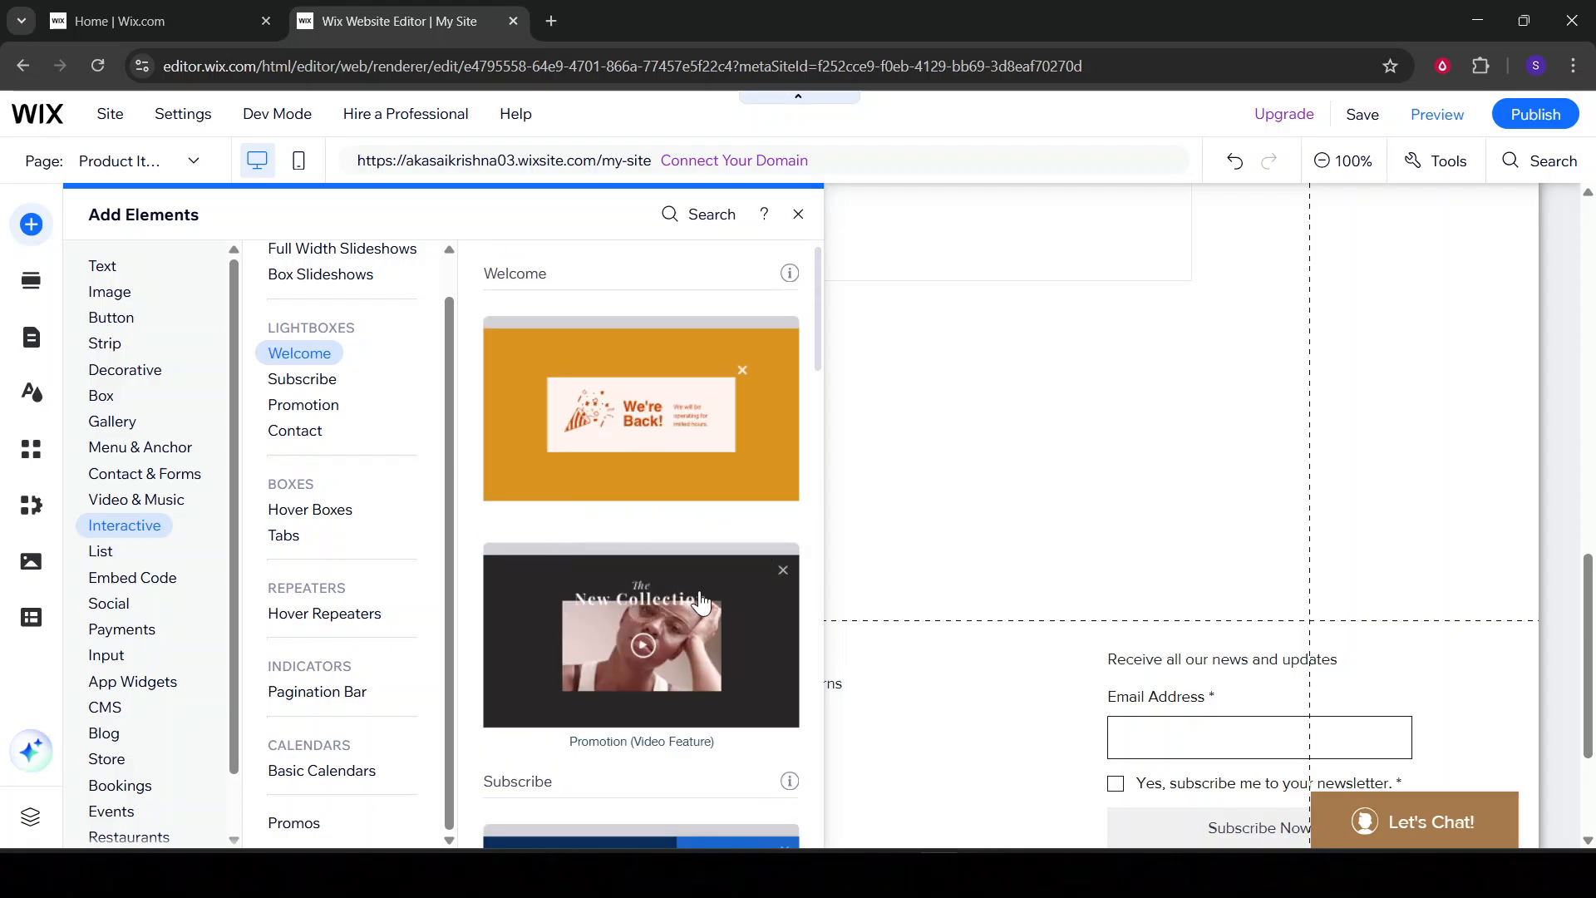
left_click_drag(682, 465, 1105, 470)
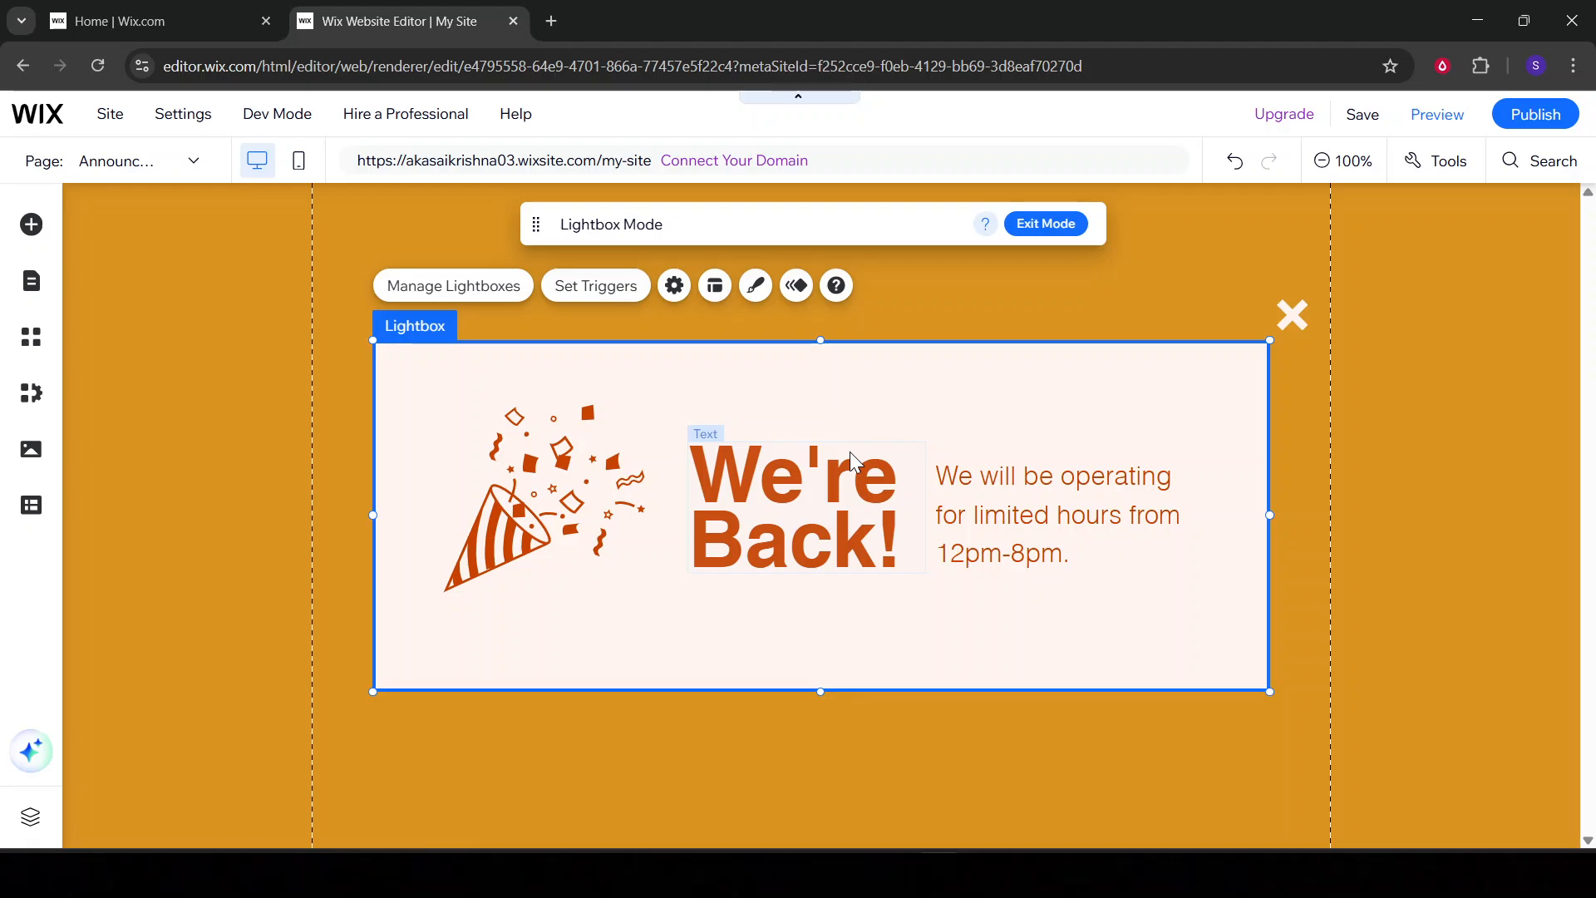
Inspect the lightbox's heading, opening-hours text and party-popper vector art by selecting each in turn
left_click(762, 472)
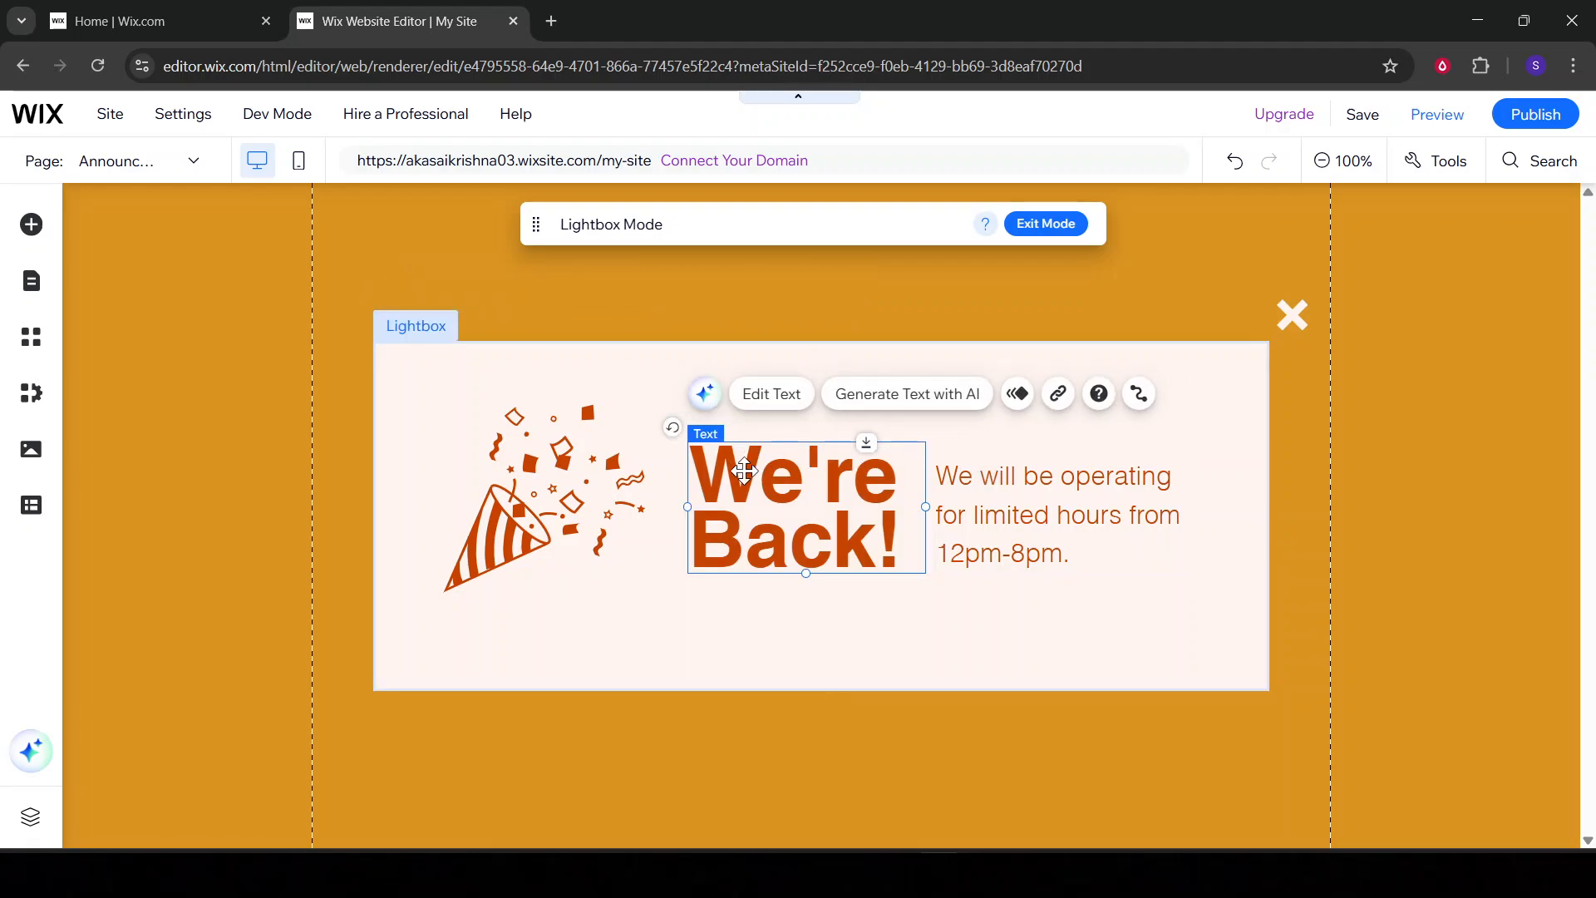
left_click(1062, 492)
left_click(569, 464)
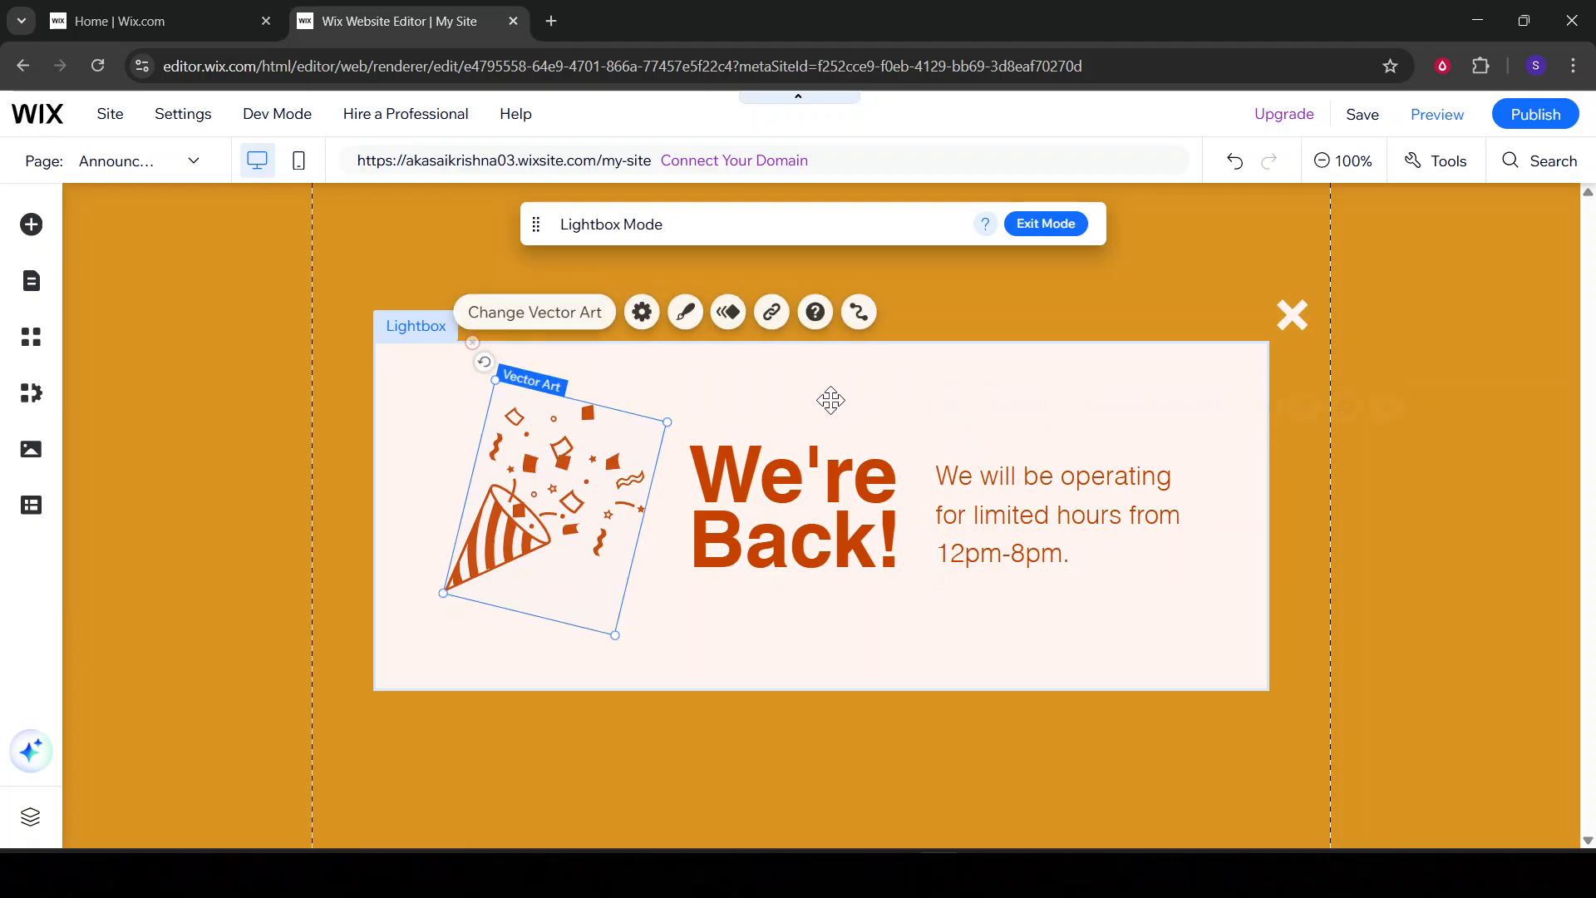
left_click(816, 473)
left_click(611, 475)
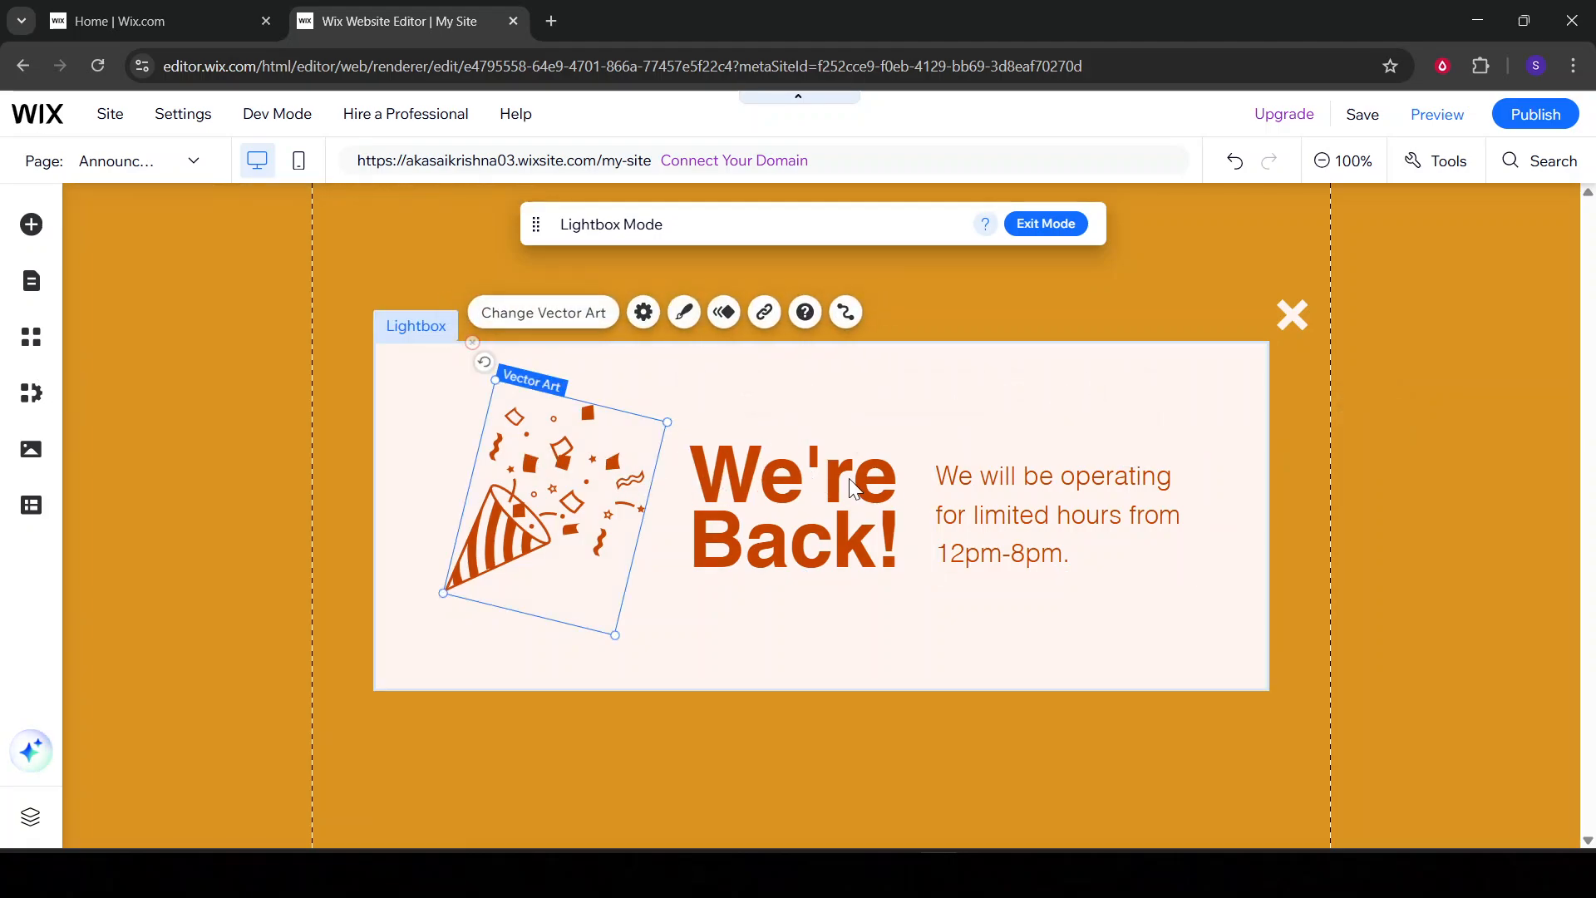
Review the party-popper vector art's shadow and fill colour design options without changing them
left_click(683, 312)
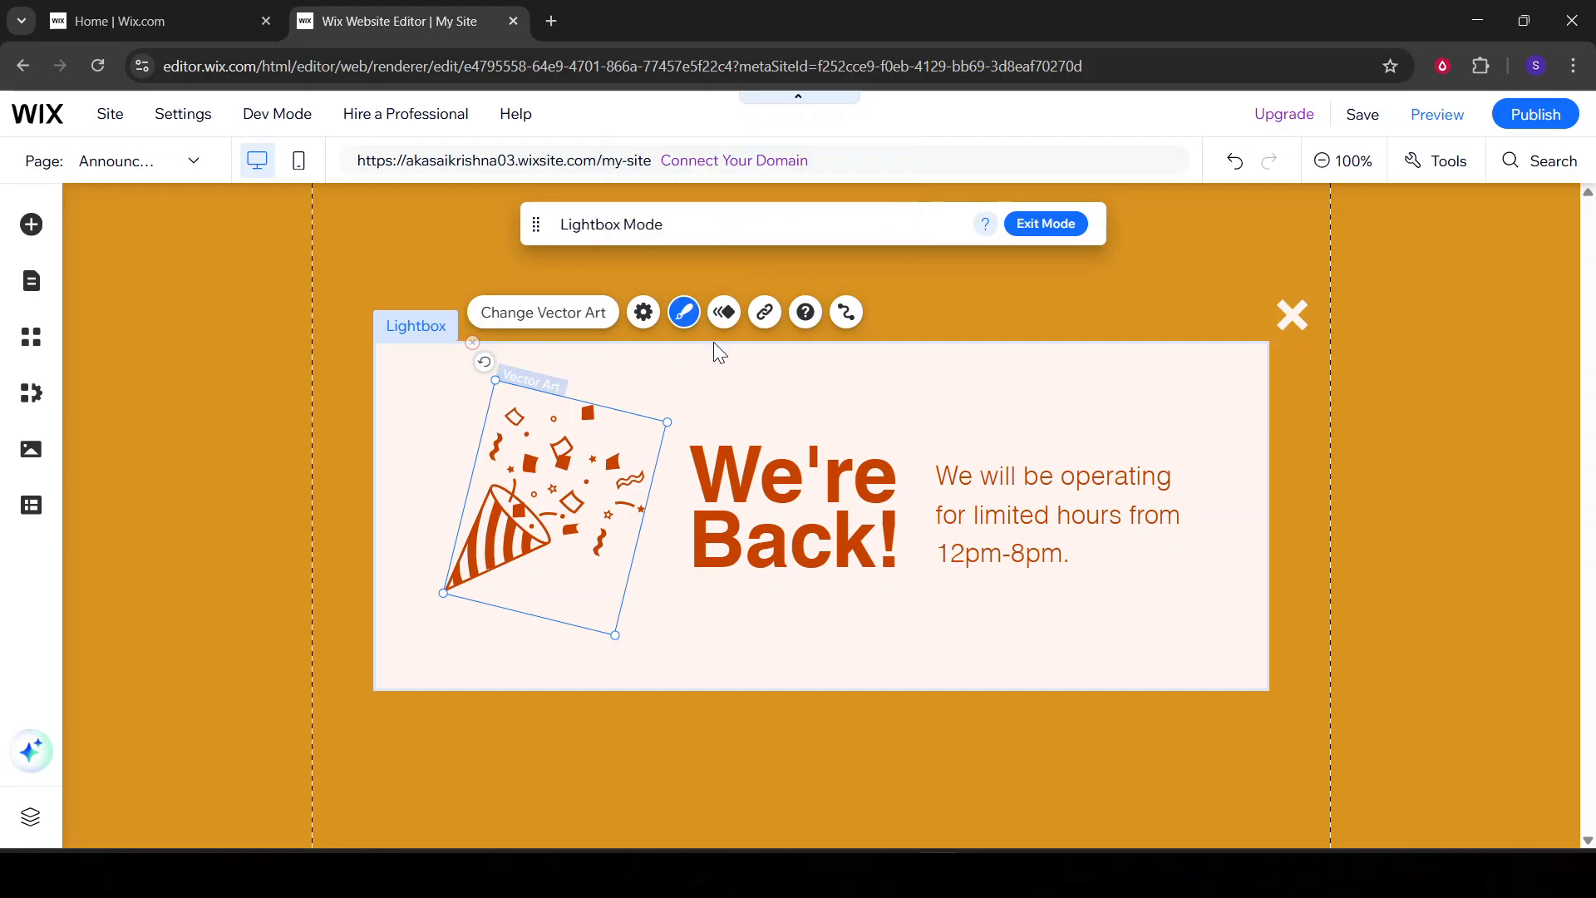
left_click(167, 341)
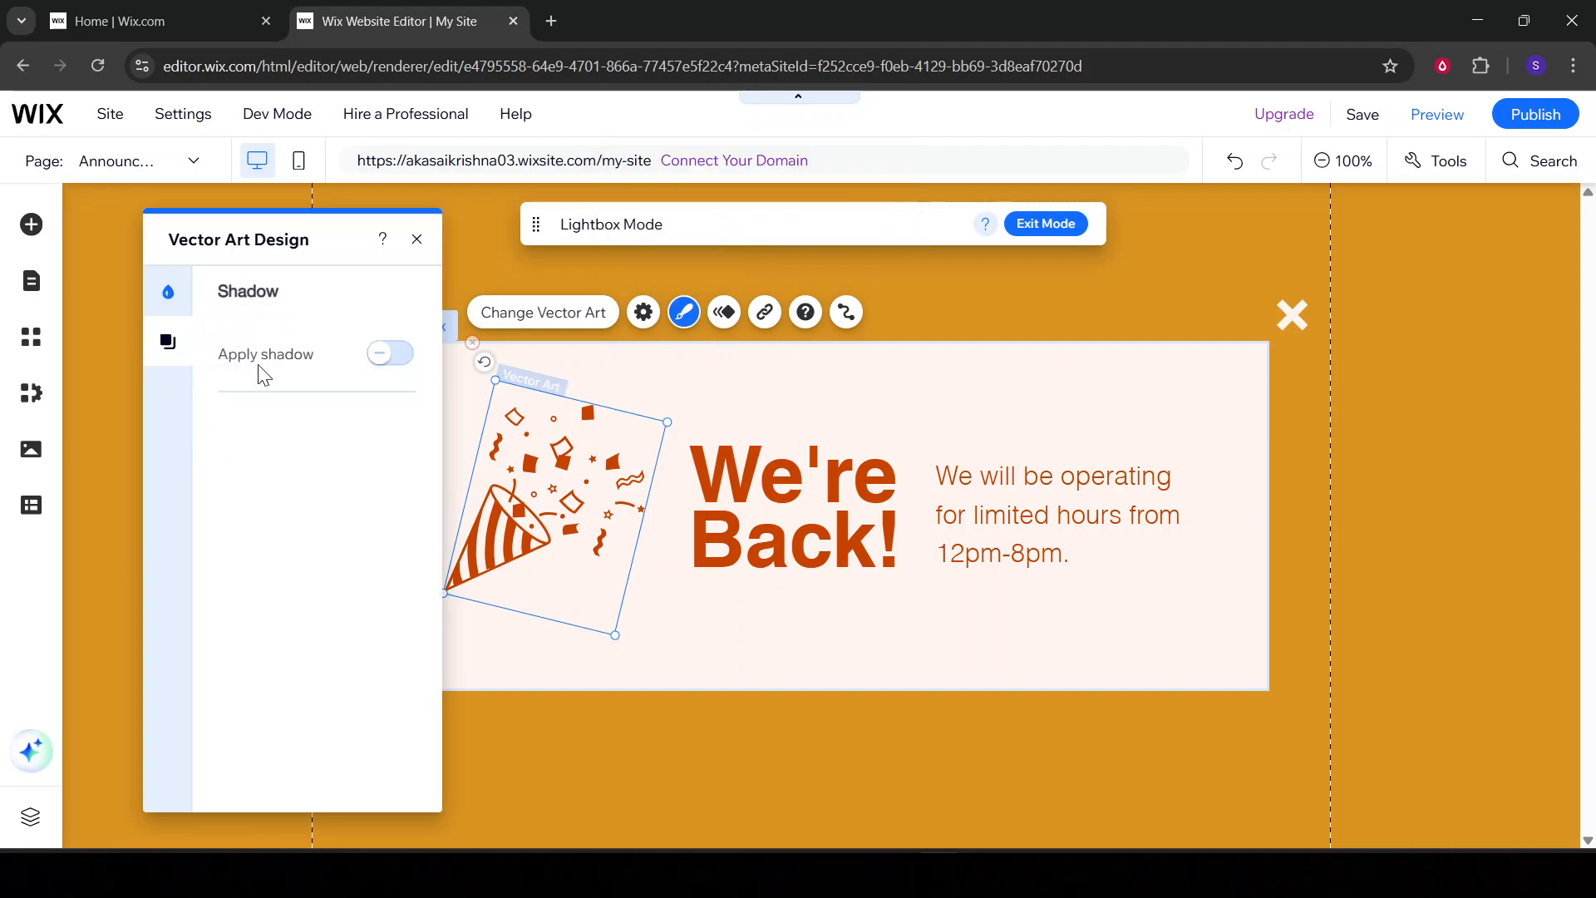
left_click(168, 291)
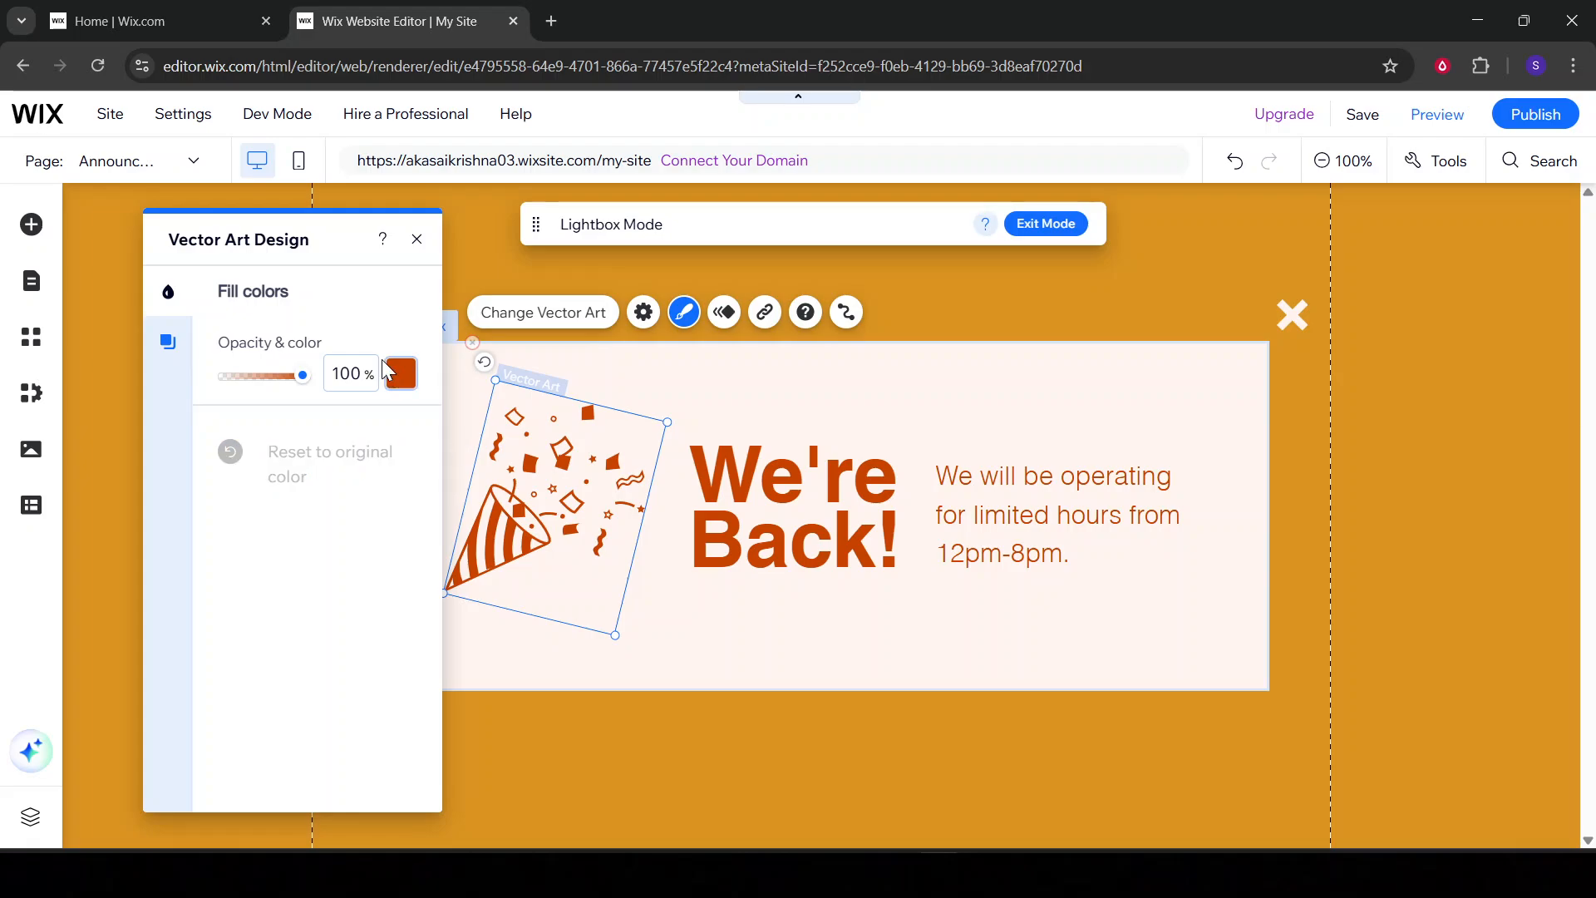
left_click(409, 386)
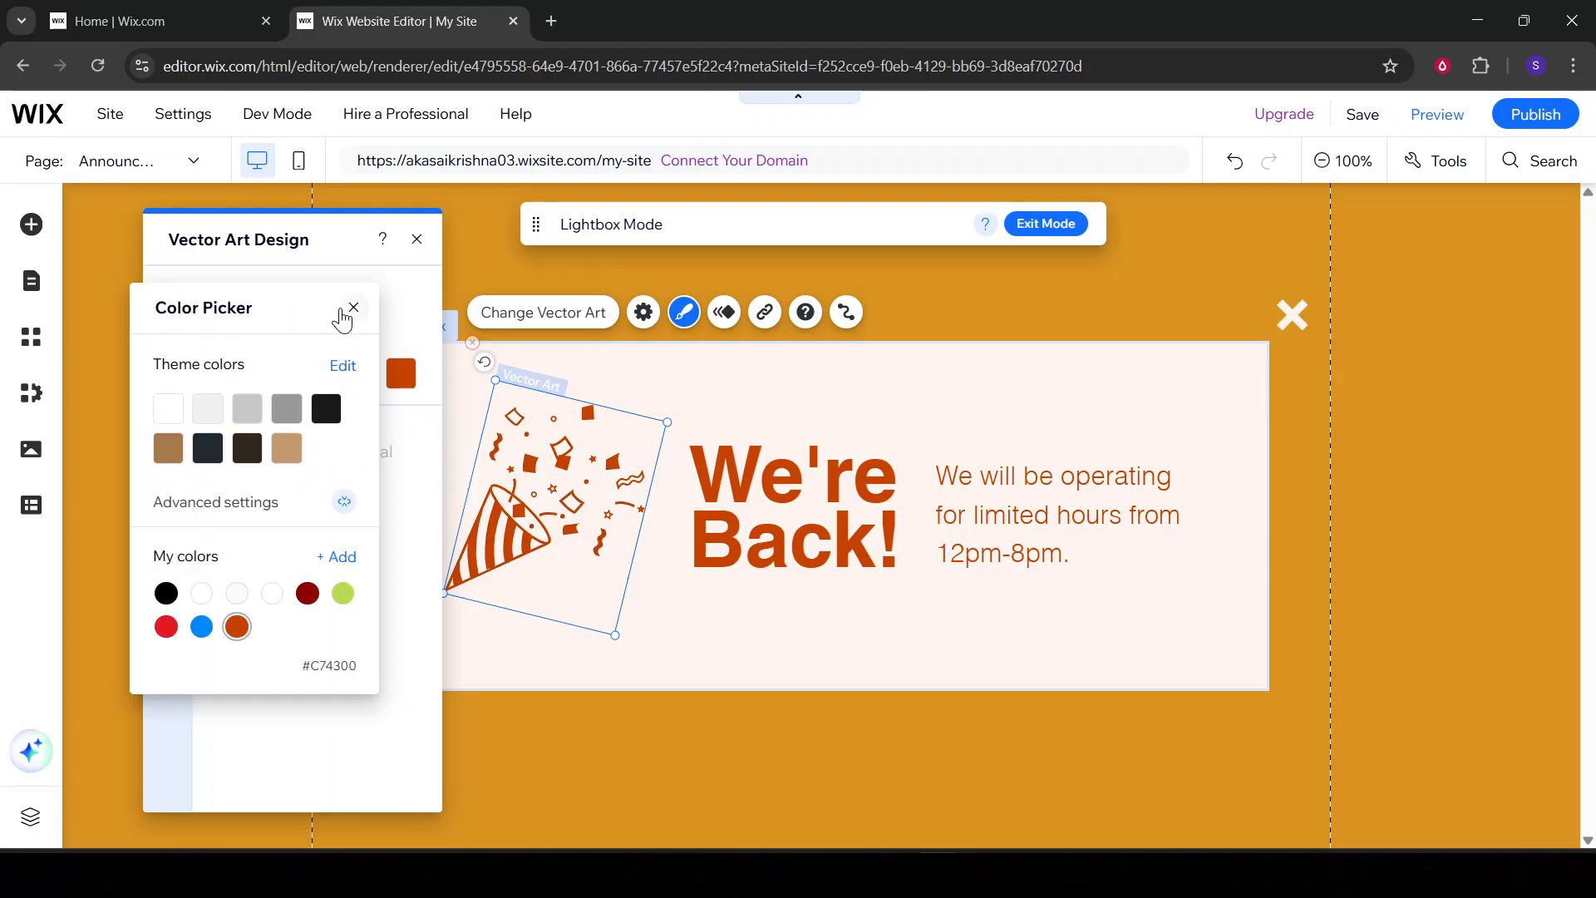
left_click(349, 313)
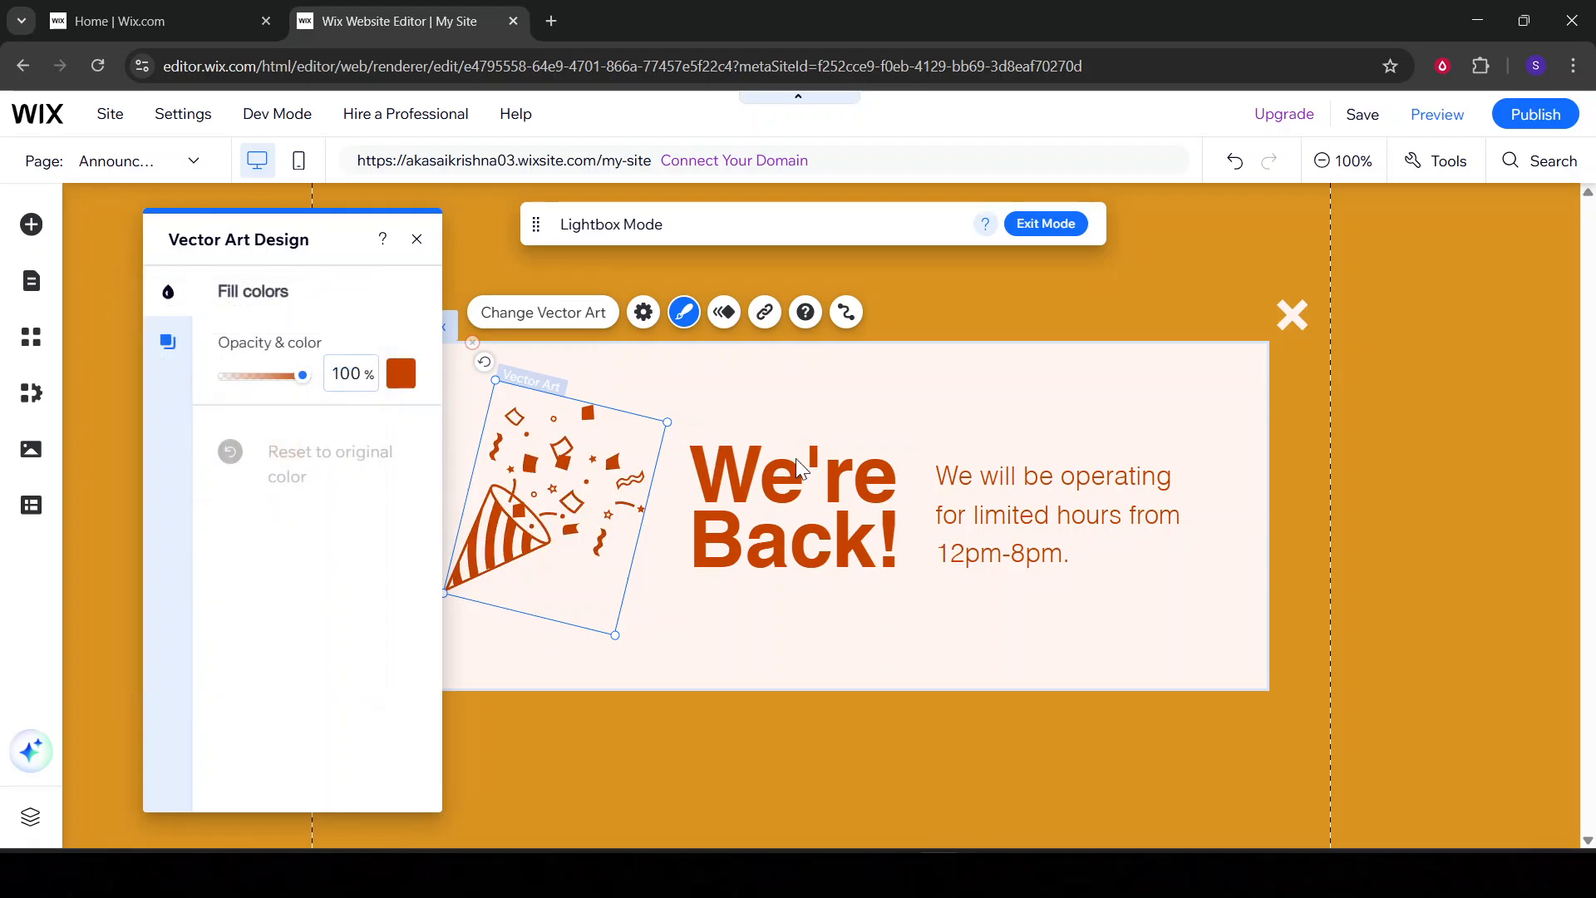
left_click(1008, 522)
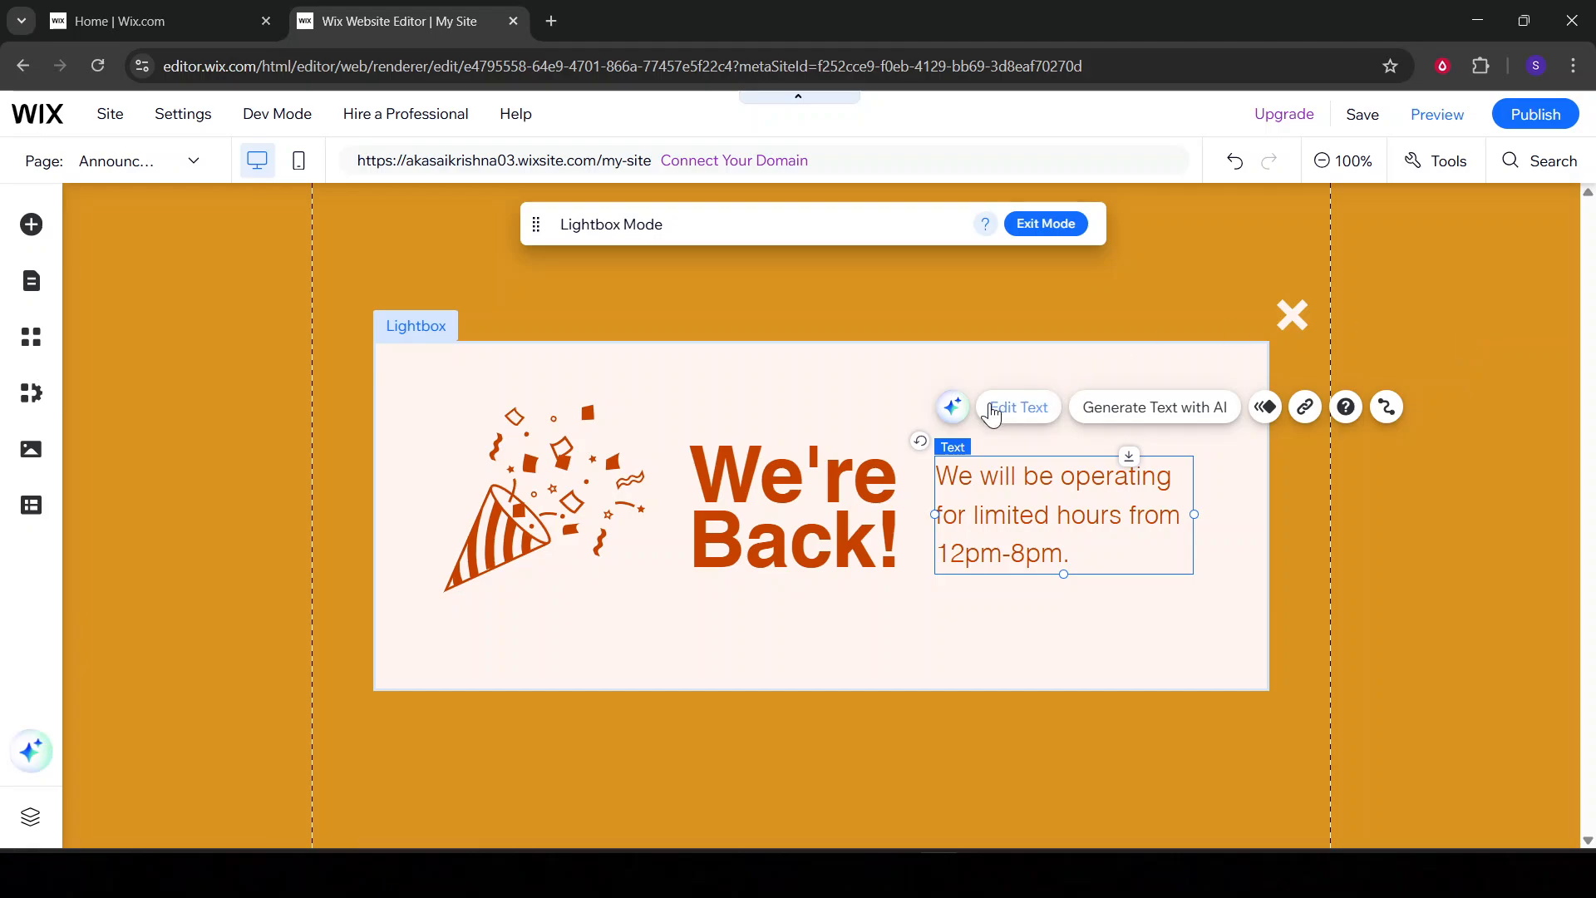
Review the lightbox's settings for its name, automatic display on pages, linking and closing options
left_click(480, 383)
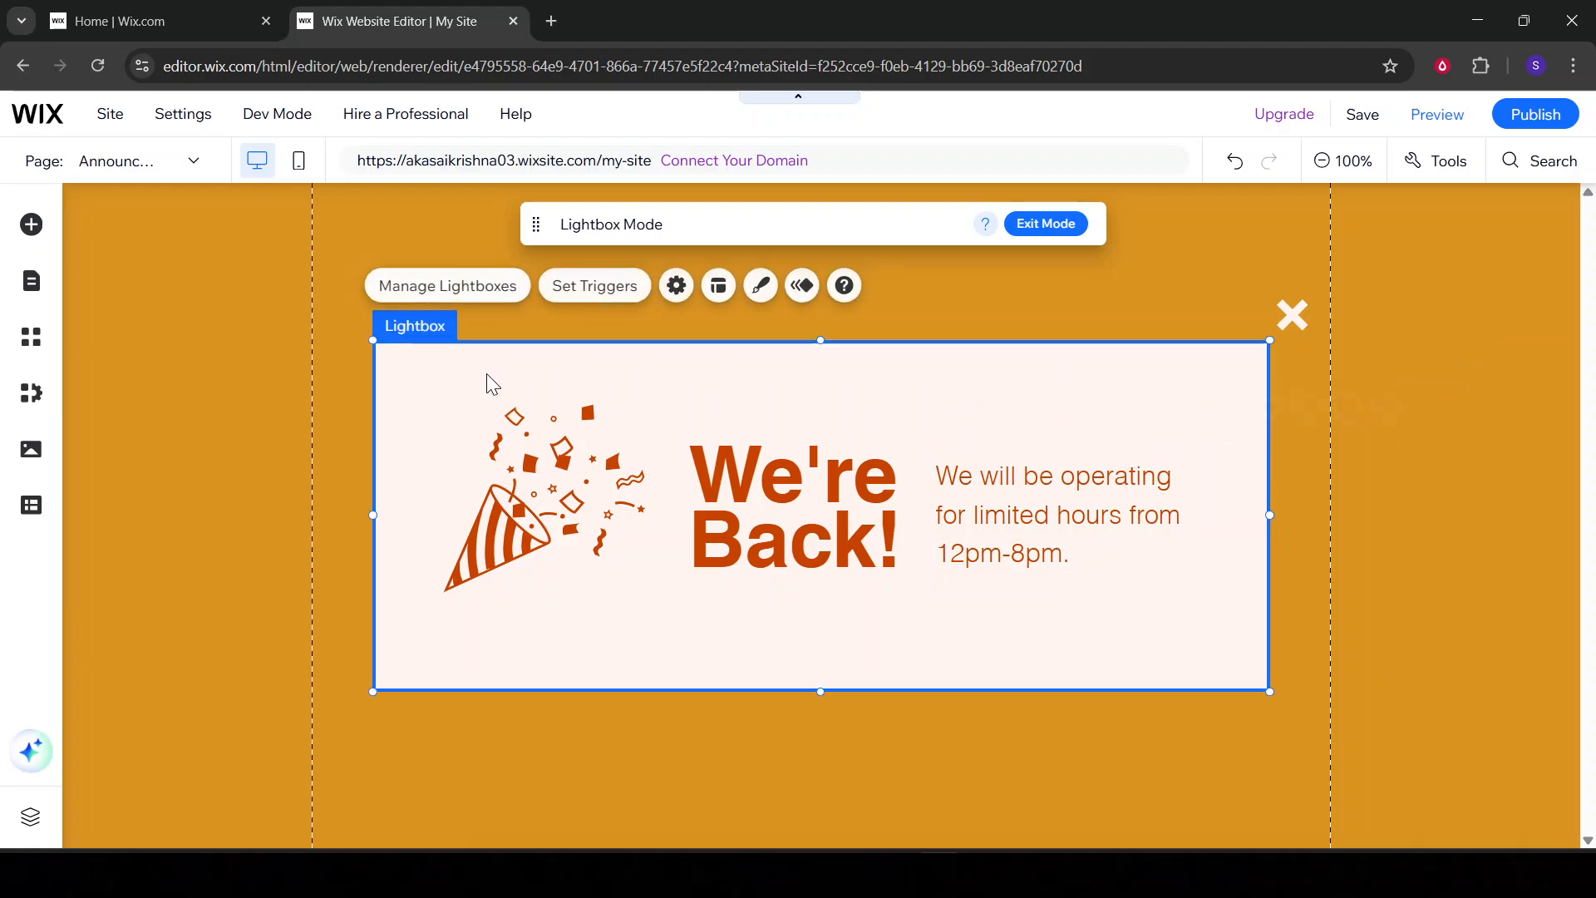
left_click(673, 285)
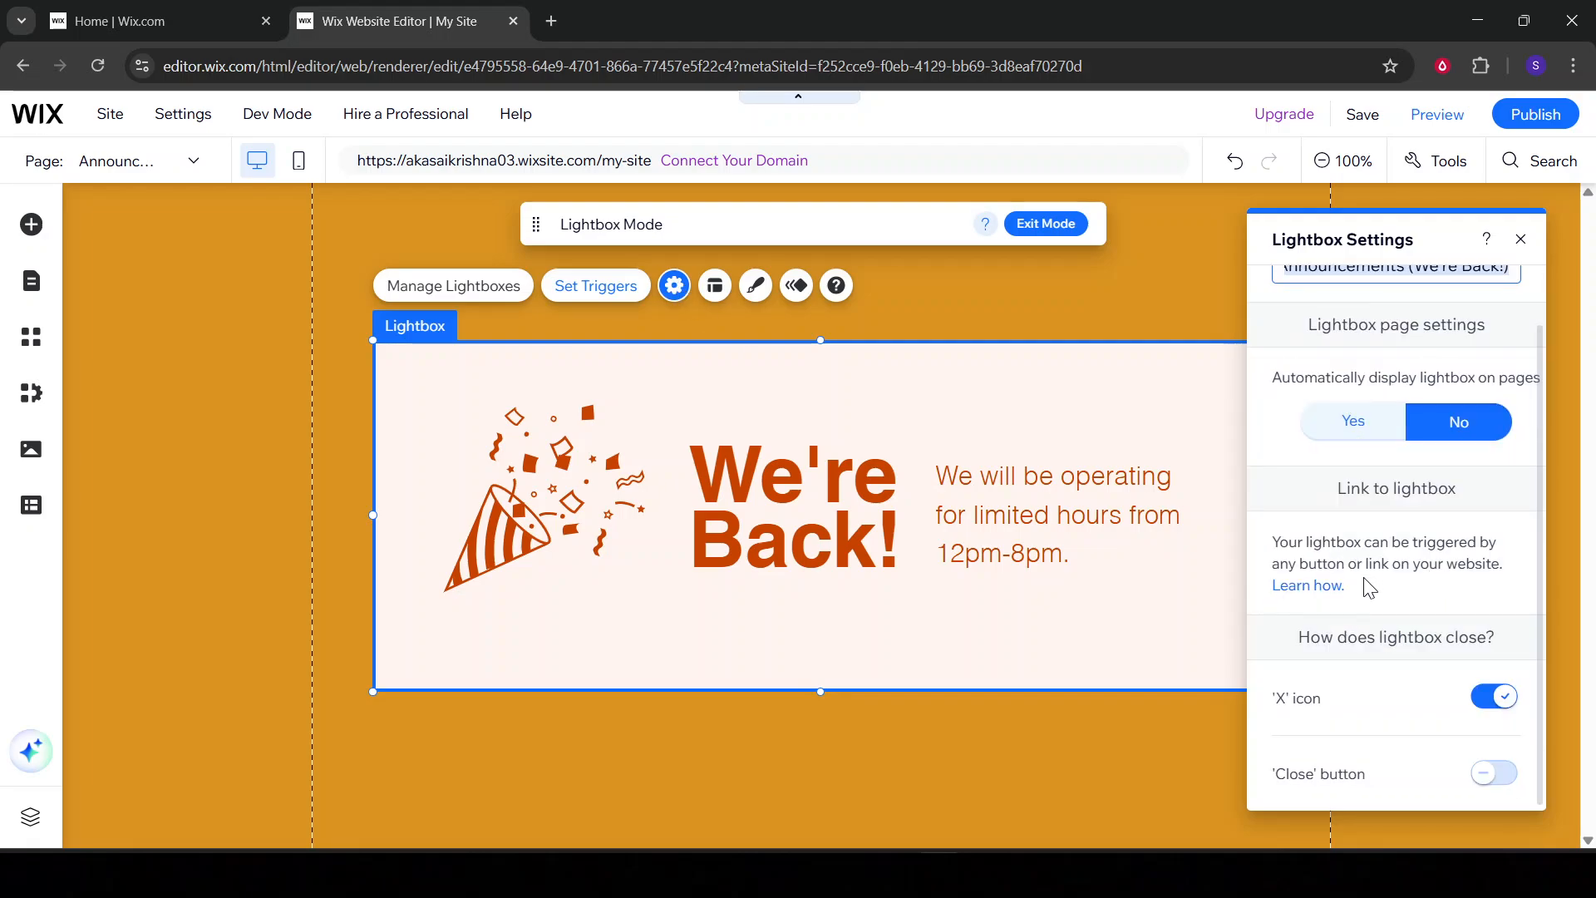
scroll(1370, 586, "down", 1)
scroll(1368, 588, "up", 1)
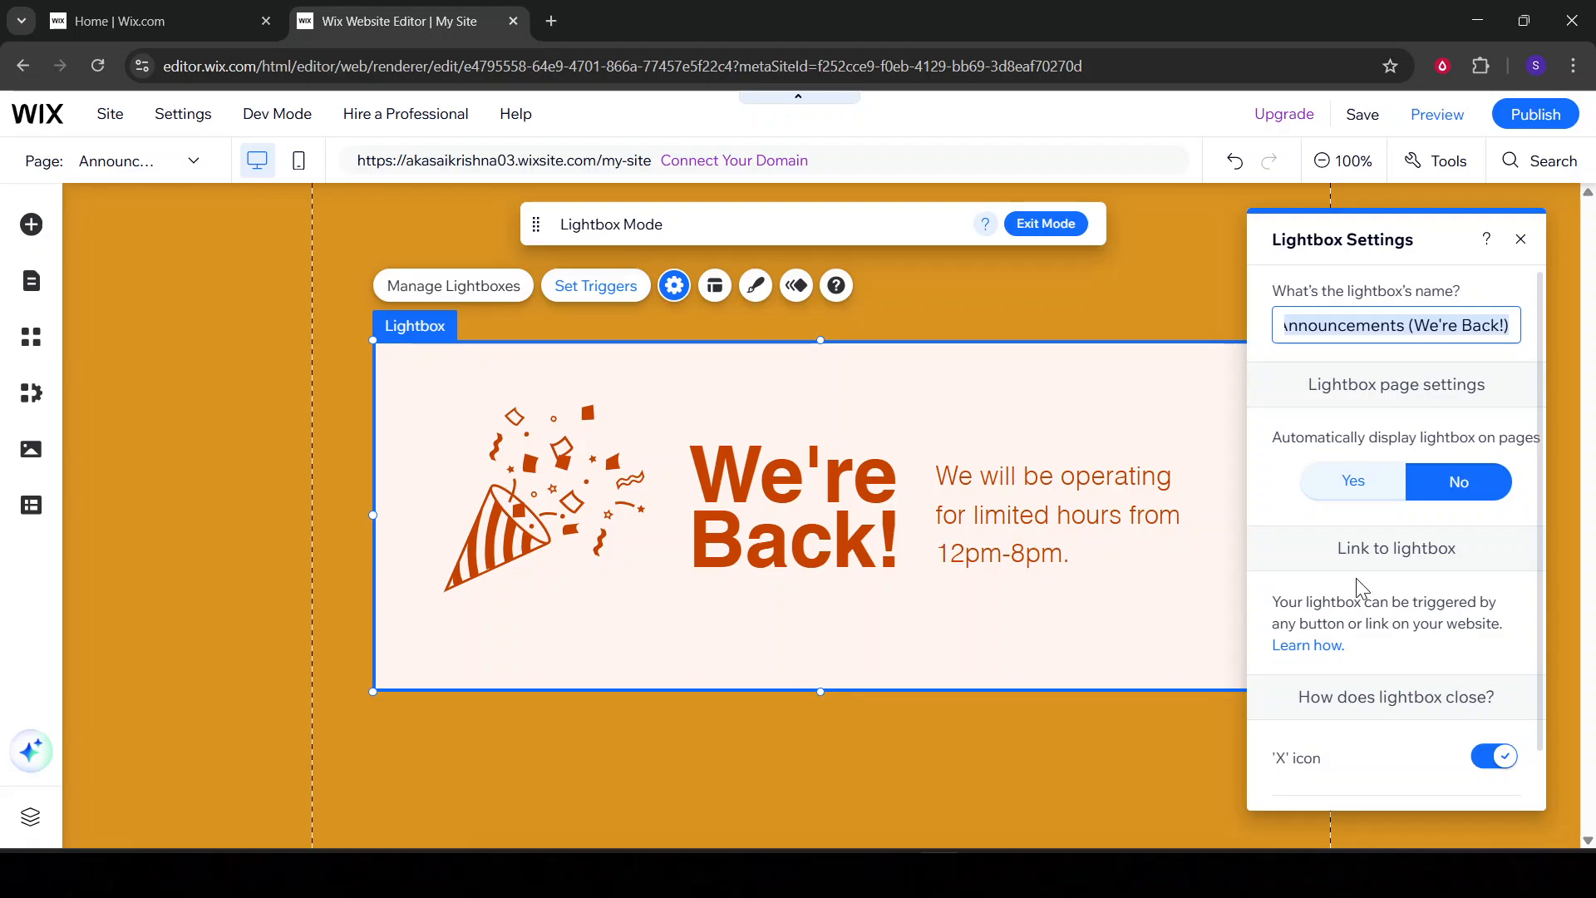
scroll(1357, 582, "down", 1)
scroll(1360, 587, "up", 1)
left_click(1522, 243)
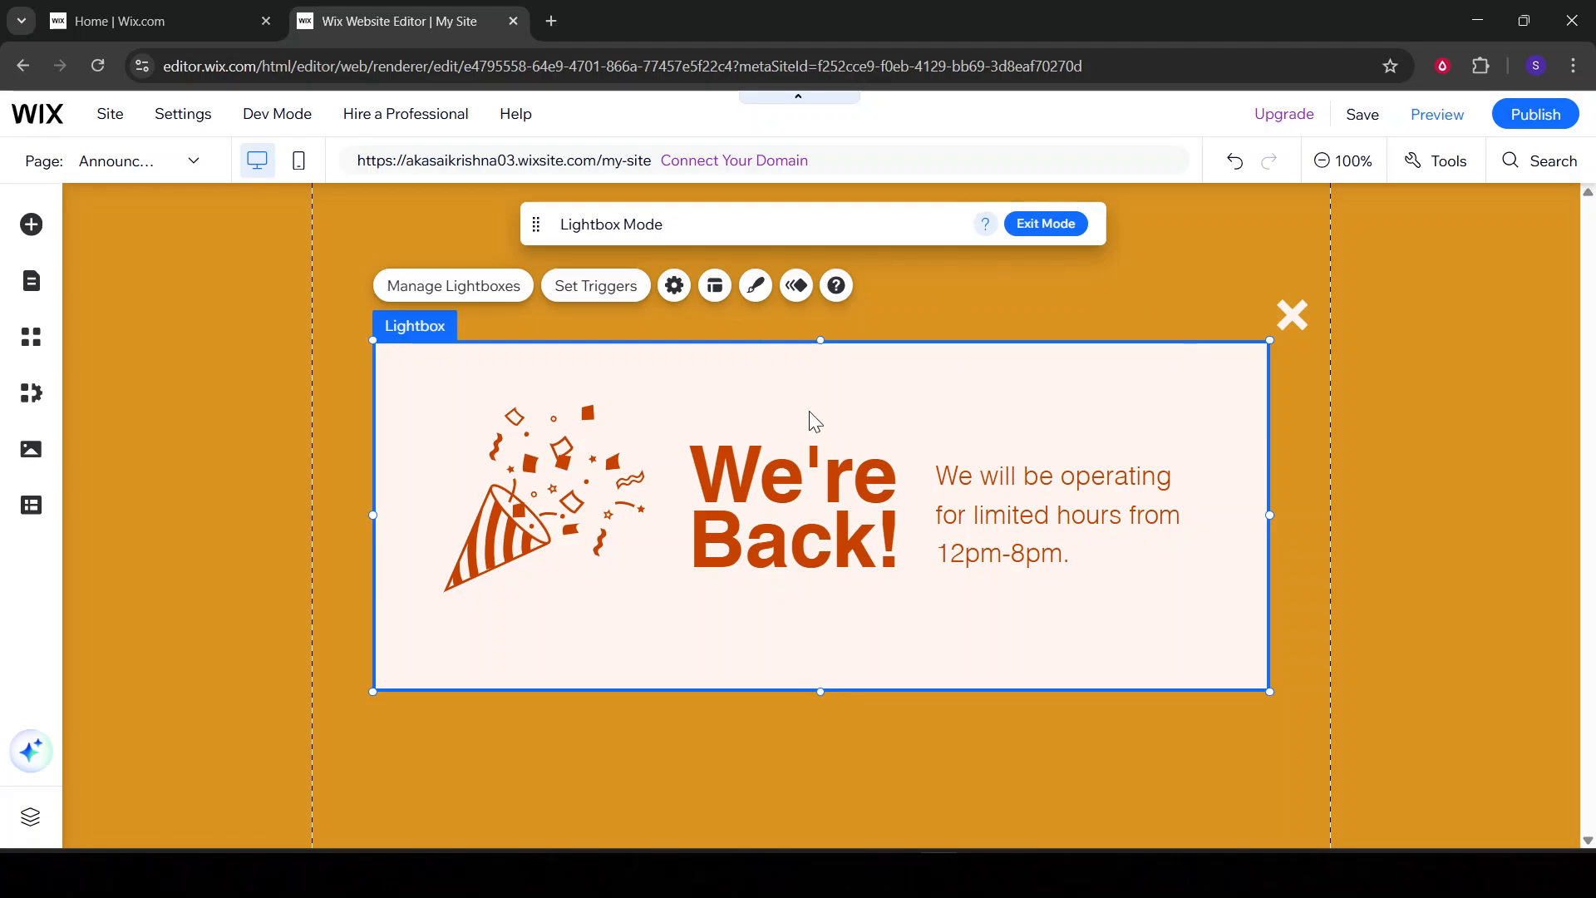
Select the lightbox's overlay behind the "We're Back!" box
left_click(1186, 274)
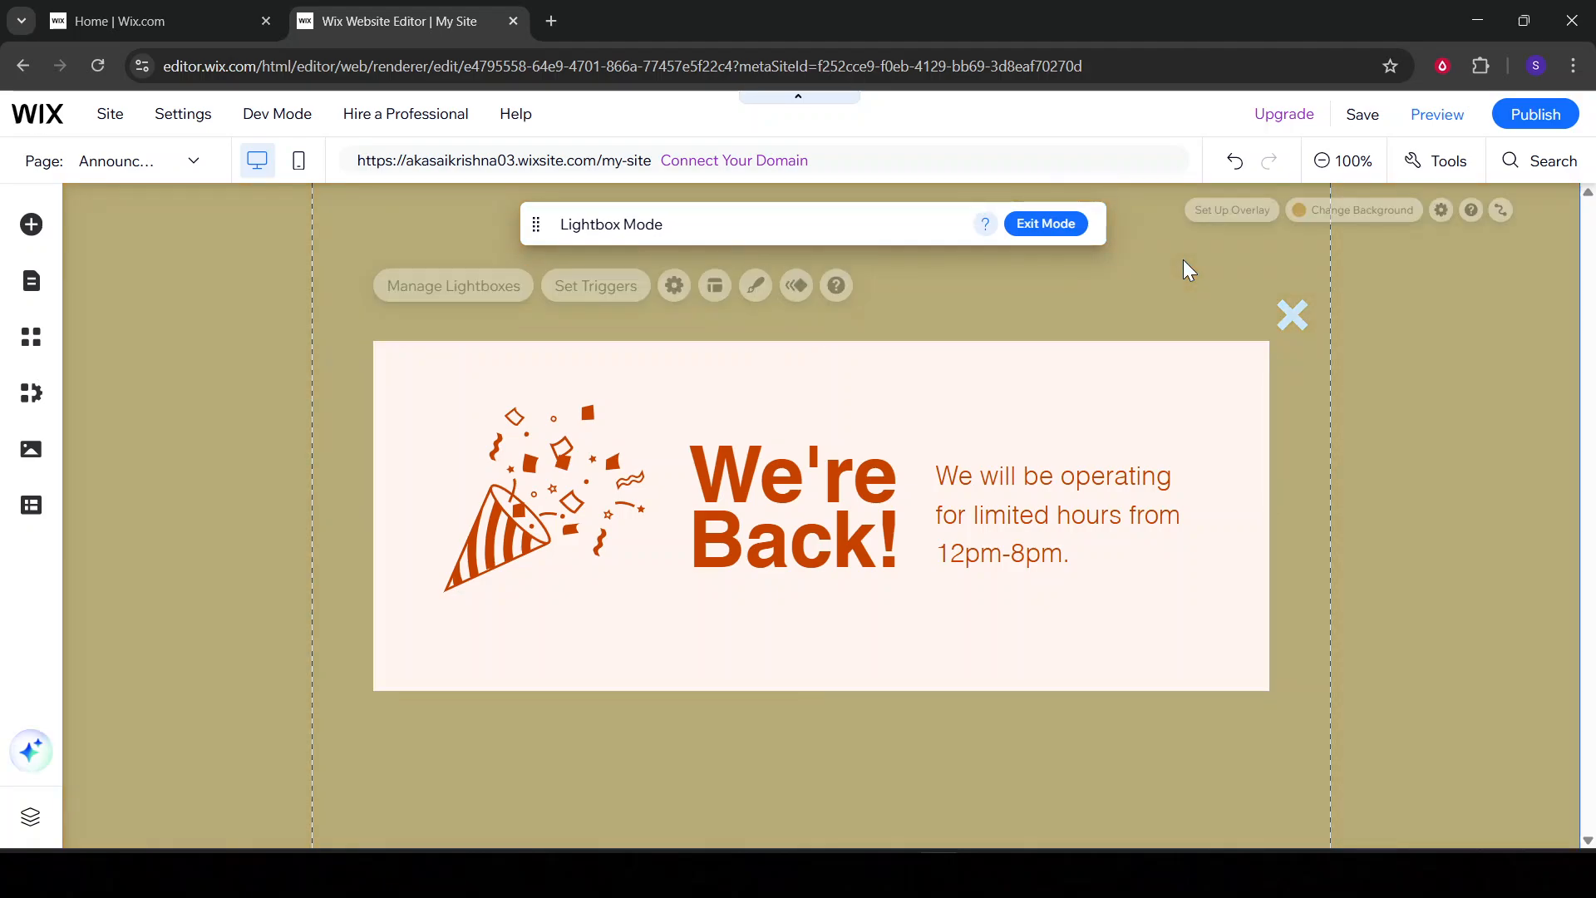